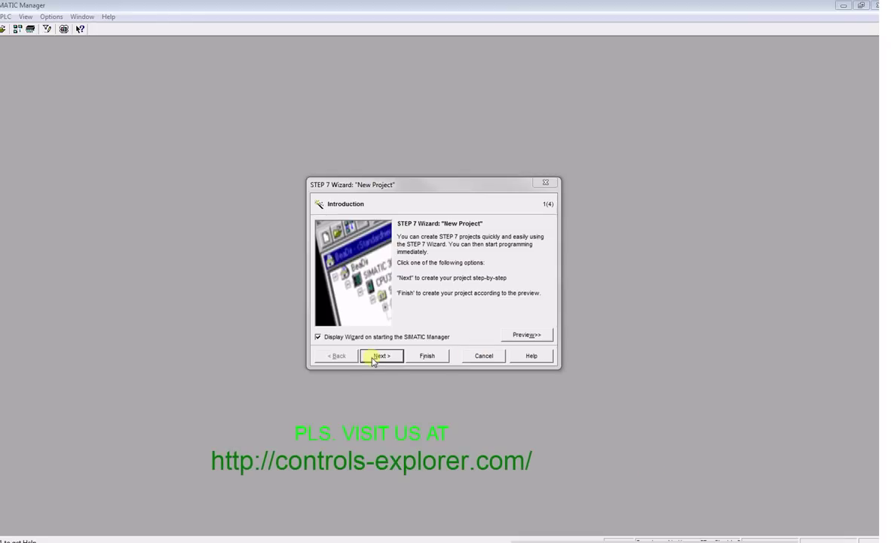
# Step: In the New Project wizard, choose CPU319-3 PN/DP as the project's CPU
pyautogui.click(380, 355)
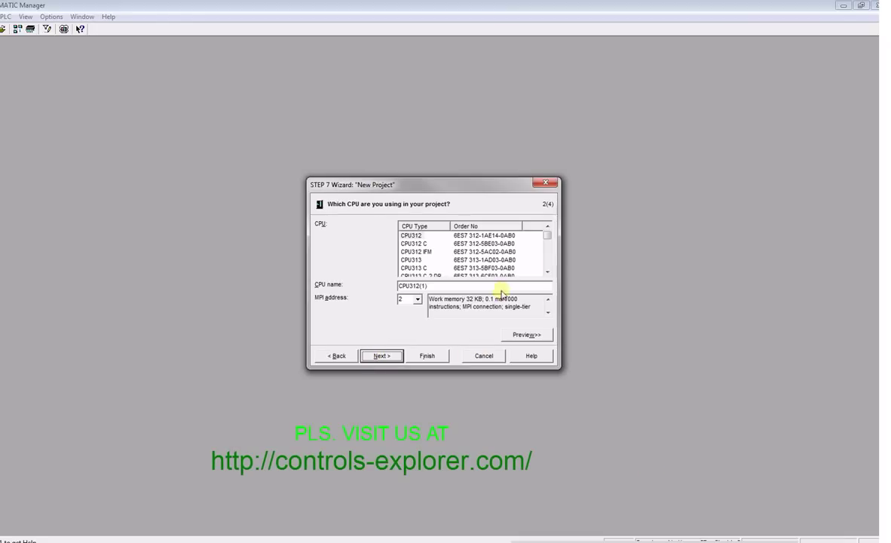
pyautogui.click(548, 273)
pyautogui.click(548, 272)
pyautogui.click(548, 272)
pyautogui.click(548, 273)
pyautogui.click(548, 272)
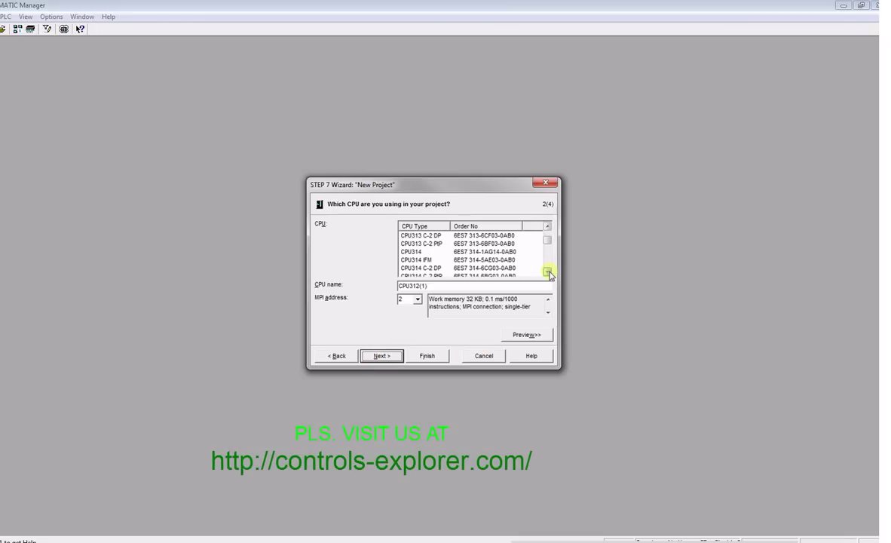
pyautogui.click(548, 272)
pyautogui.click(548, 272)
pyautogui.click(548, 272)
pyautogui.click(548, 272)
pyautogui.click(548, 272)
pyautogui.click(548, 272)
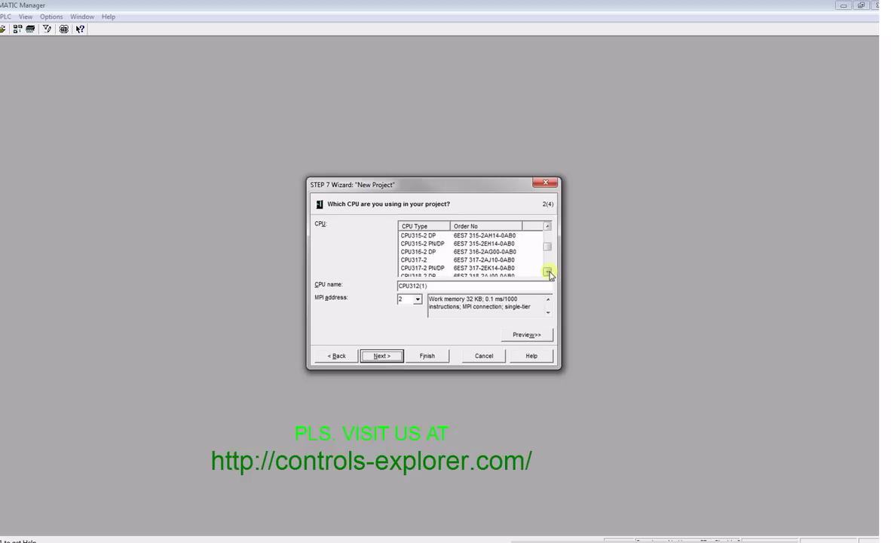
pyautogui.click(548, 272)
pyautogui.click(548, 272)
pyautogui.click(416, 251)
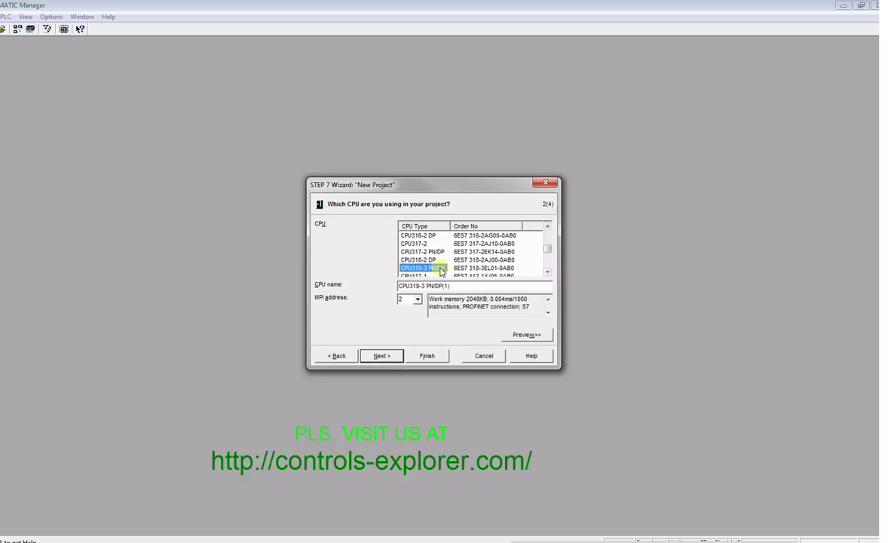
pyautogui.click(382, 355)
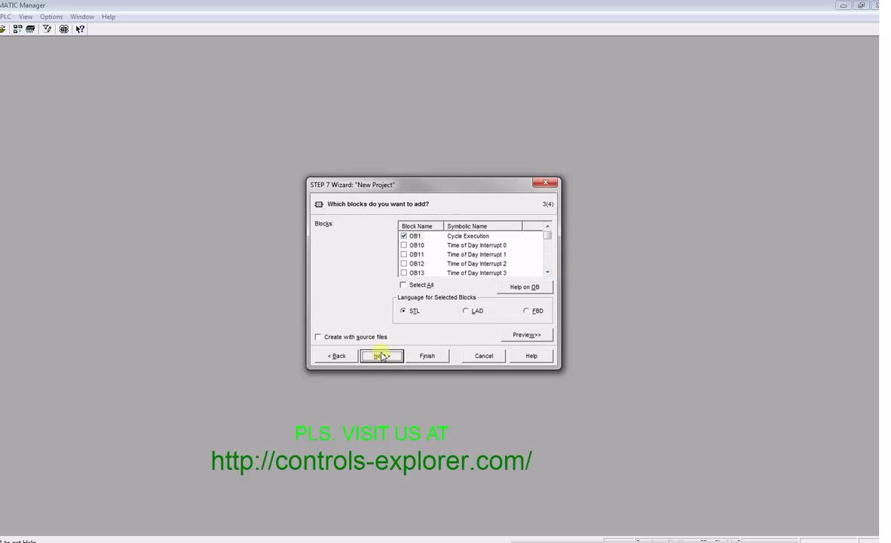
# Step: Choose LAD as the OB1 language and name the project 1_Basics
pyautogui.click(468, 311)
pyautogui.click(388, 357)
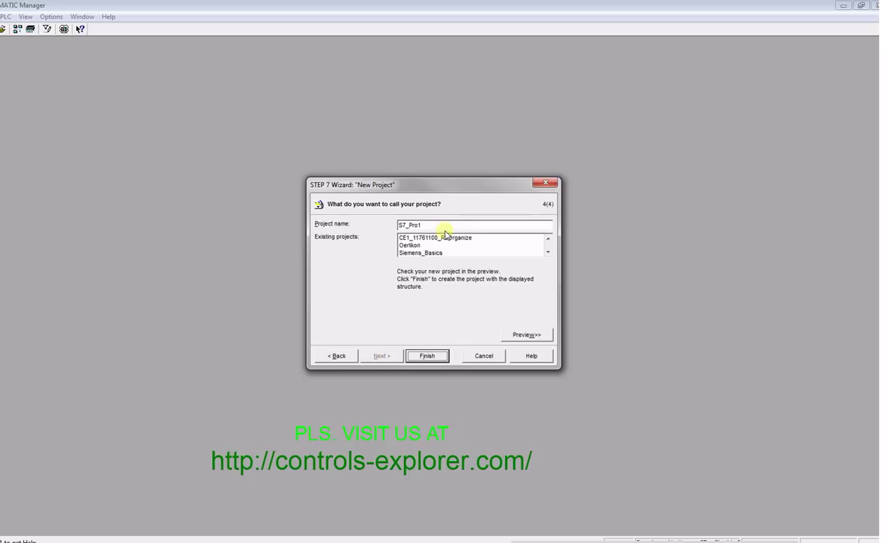
pyautogui.moveTo(441, 221); pyautogui.dragTo(367, 225)
pyautogui.write('1_Basics')
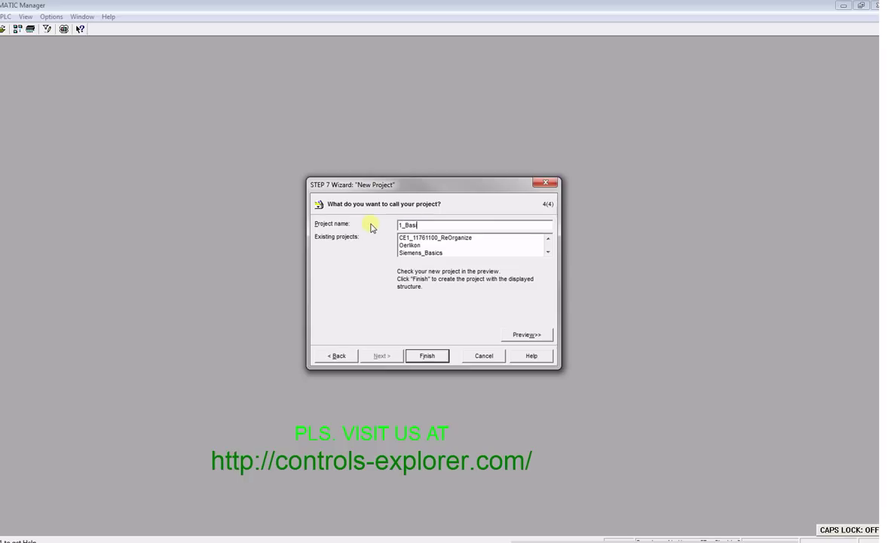
pyautogui.click(428, 356)
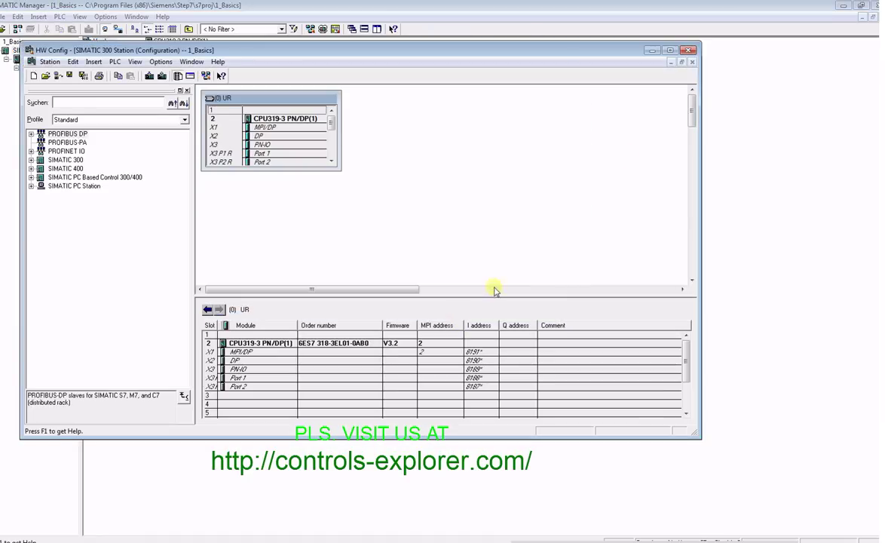
# Step: Maximize HW Config and expand SIMATIC 300 > SM-300 > DI-300 in the hardware catalog
pyautogui.click(669, 51)
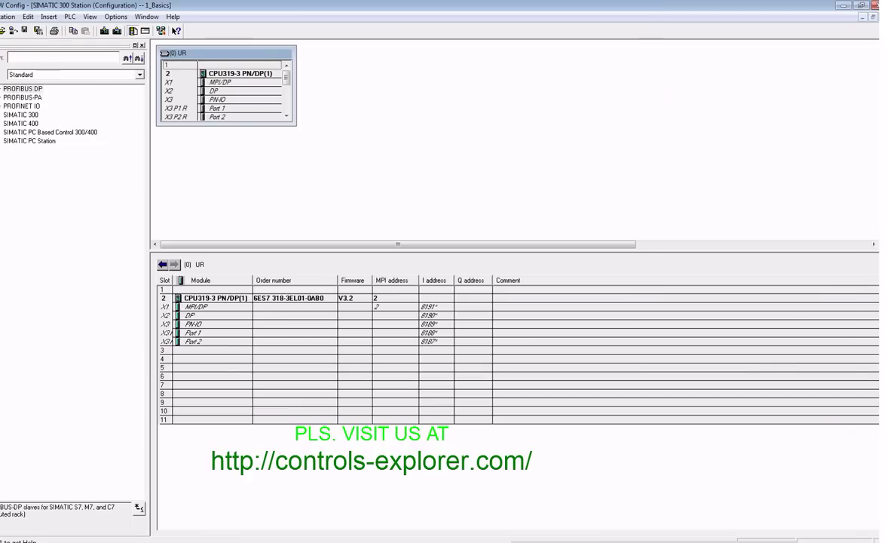
pyautogui.click(12, 115)
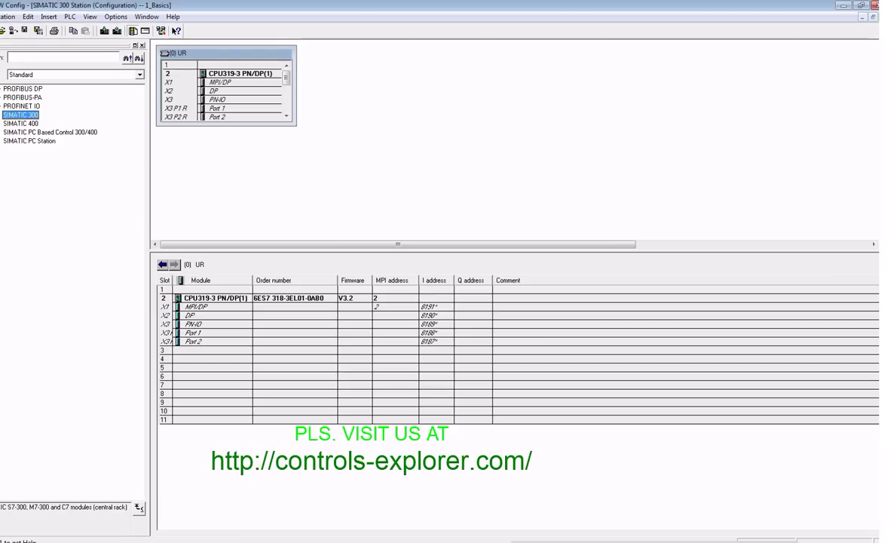
pyautogui.doubleClick(21, 114)
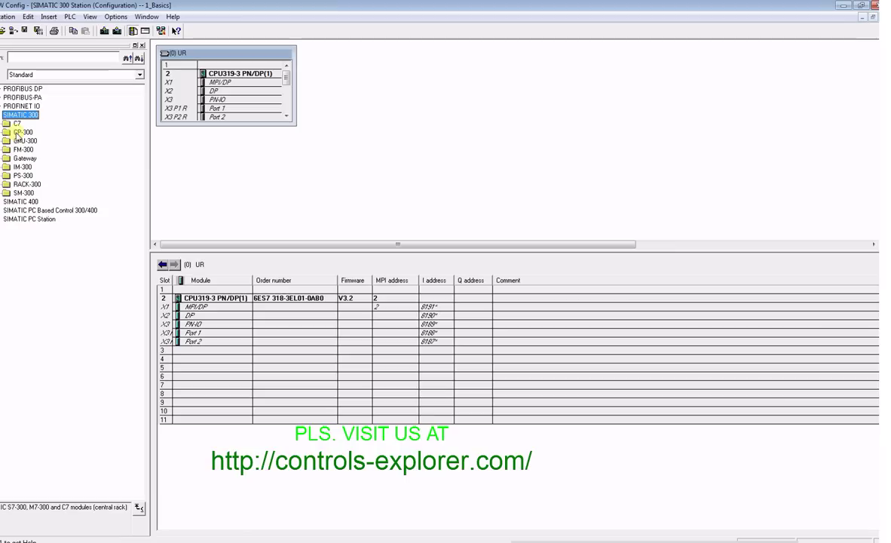
pyautogui.click(3, 194)
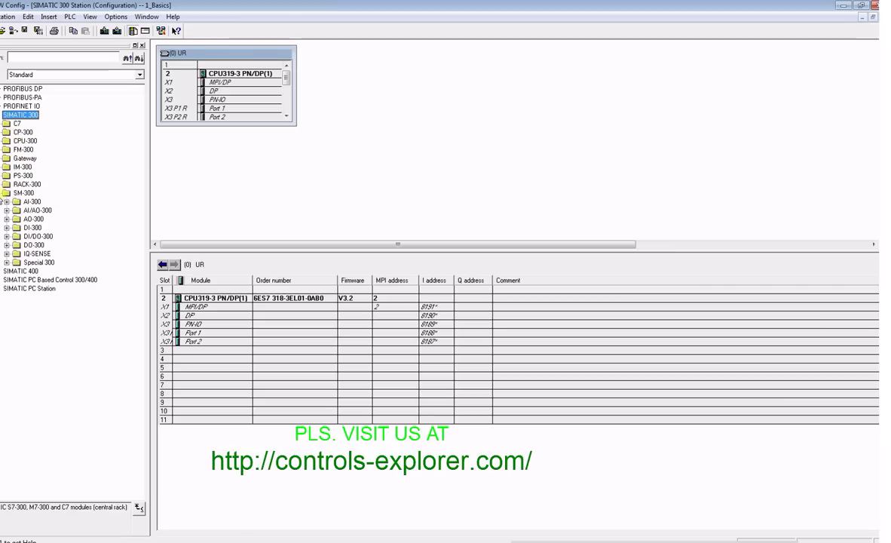
pyautogui.click(7, 227)
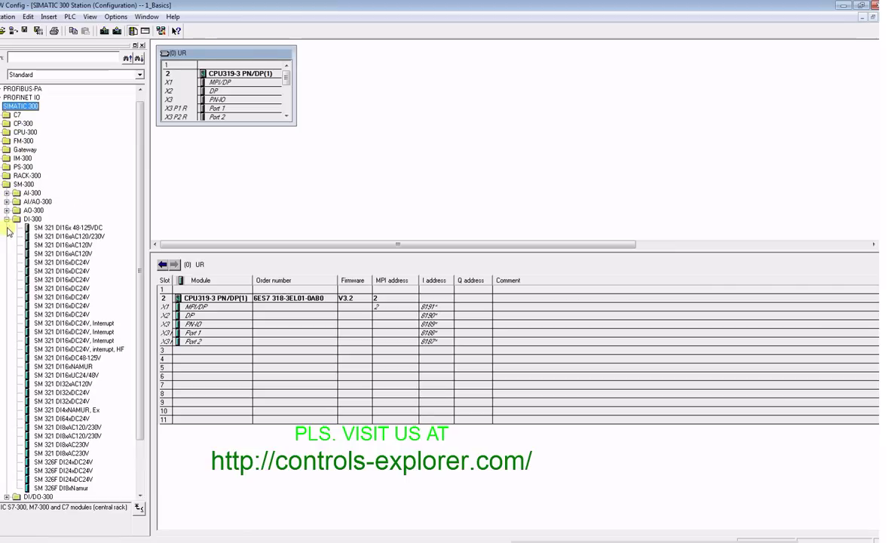
# Step: Place the SM 321 DI16xDC24V input module into rack slot 4
pyautogui.click(80, 280)
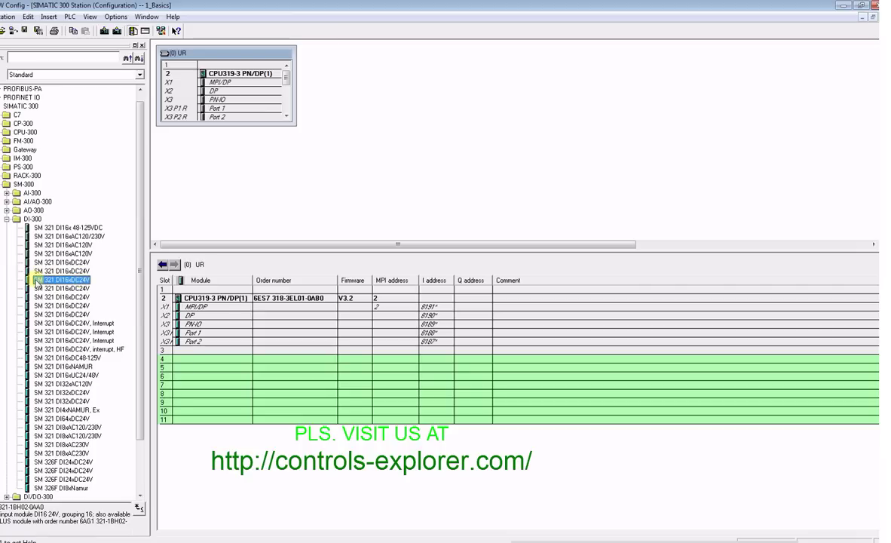
pyautogui.moveTo(36, 283); pyautogui.dragTo(180, 362)
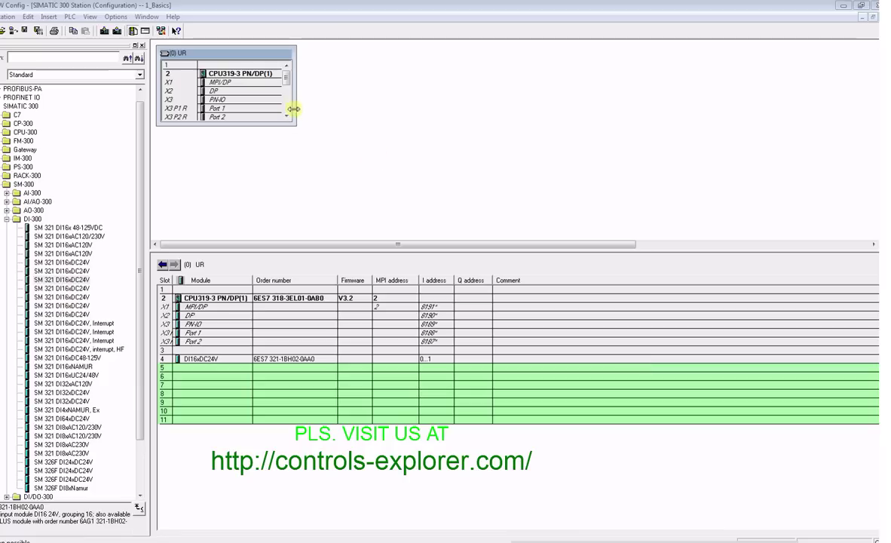
pyautogui.moveTo(290, 122); pyautogui.dragTo(344, 230)
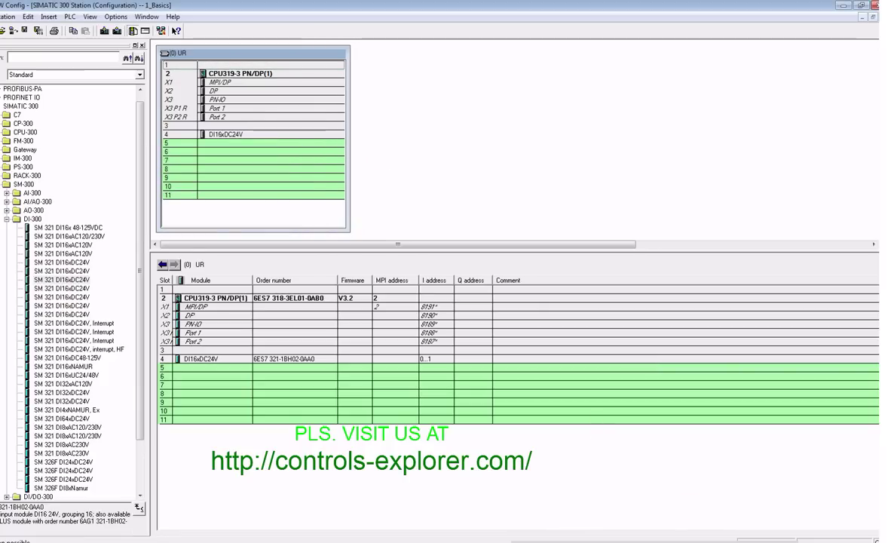
# Step: Place the SM 322 DO16xDC24V/0.5A output module from DO-300 into slot 5
pyautogui.click(6, 219)
pyautogui.click(7, 244)
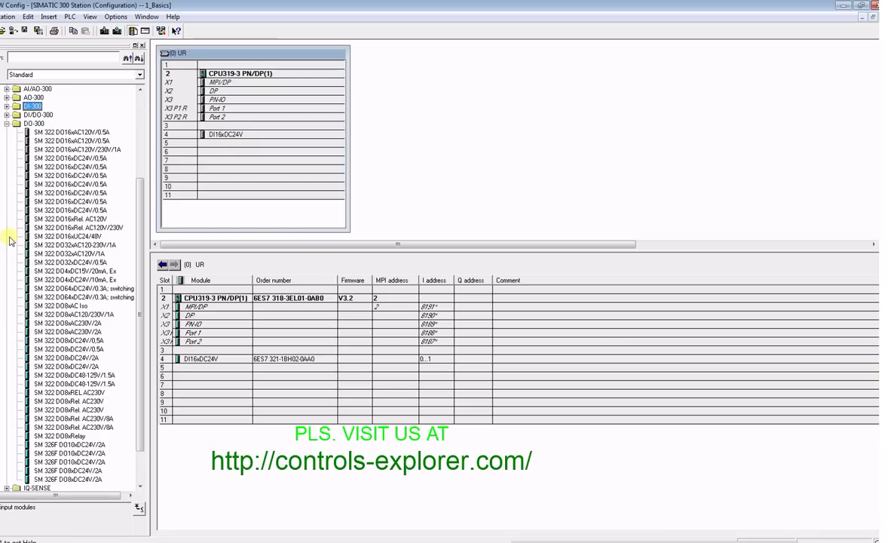
pyautogui.click(76, 184)
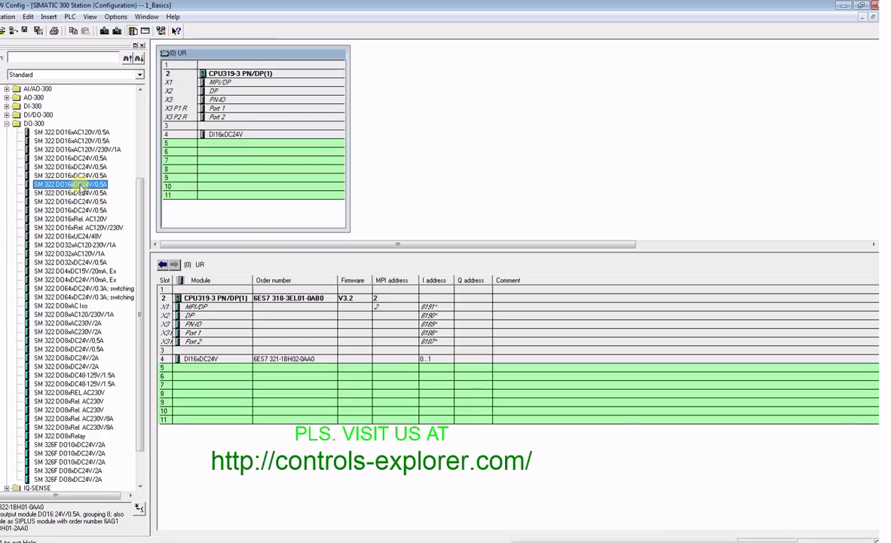
pyautogui.moveTo(79, 187); pyautogui.dragTo(181, 368)
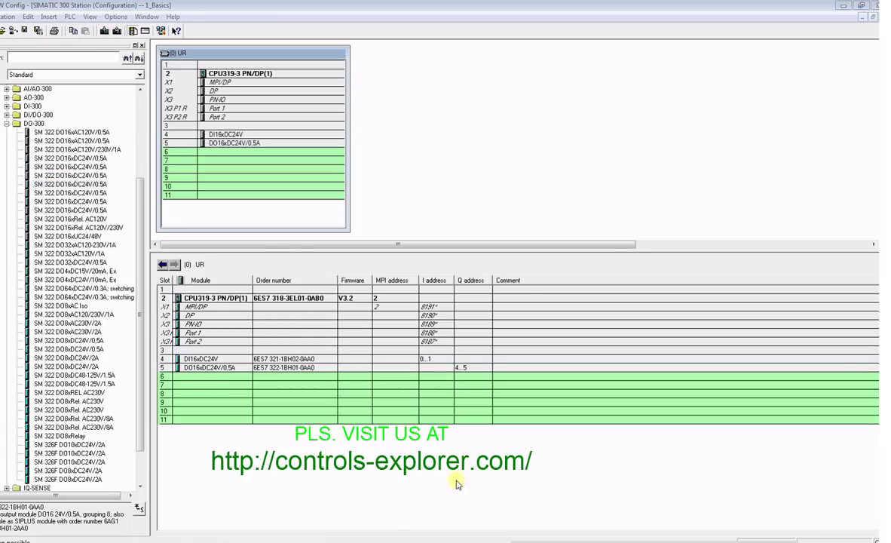
# Step: Put the SM 332 AO4x12Bit from AO-300 into slot 6 and open its Properties
pyautogui.click(6, 123)
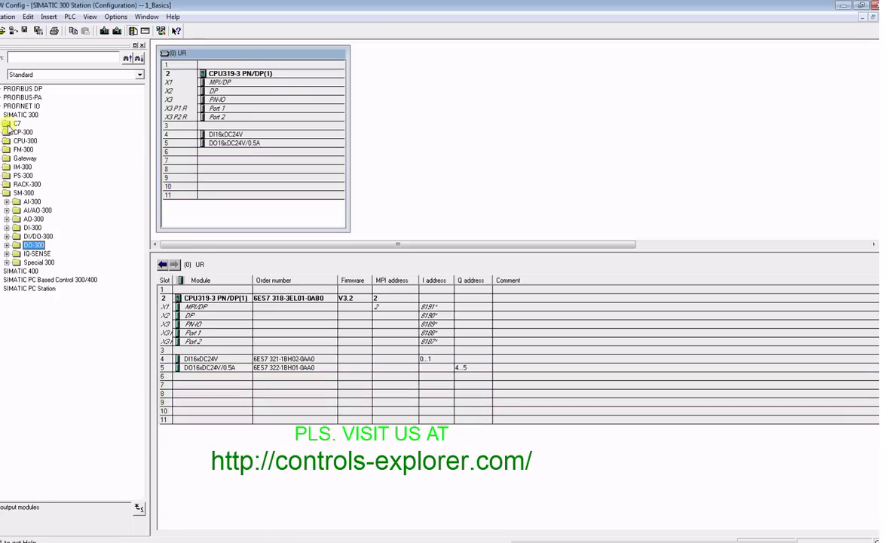
pyautogui.click(7, 219)
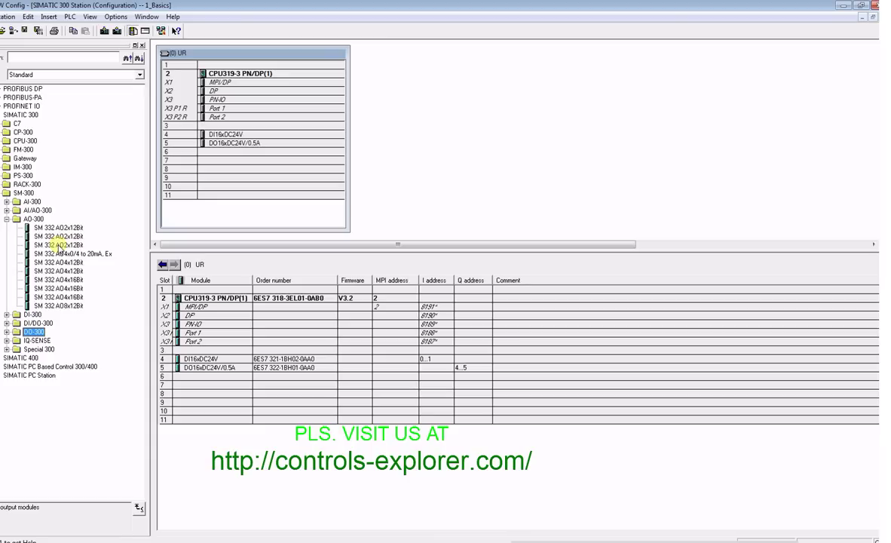
pyautogui.click(45, 271)
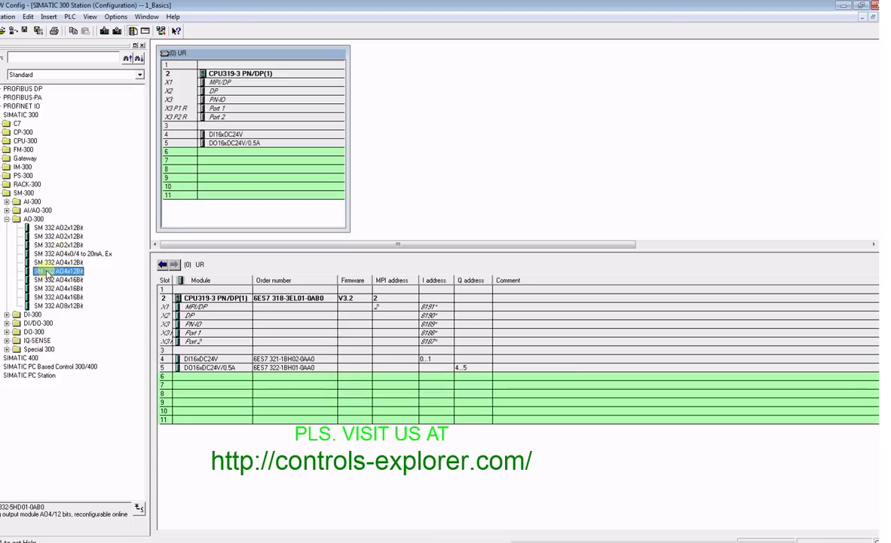
pyautogui.moveTo(46, 271); pyautogui.dragTo(186, 379)
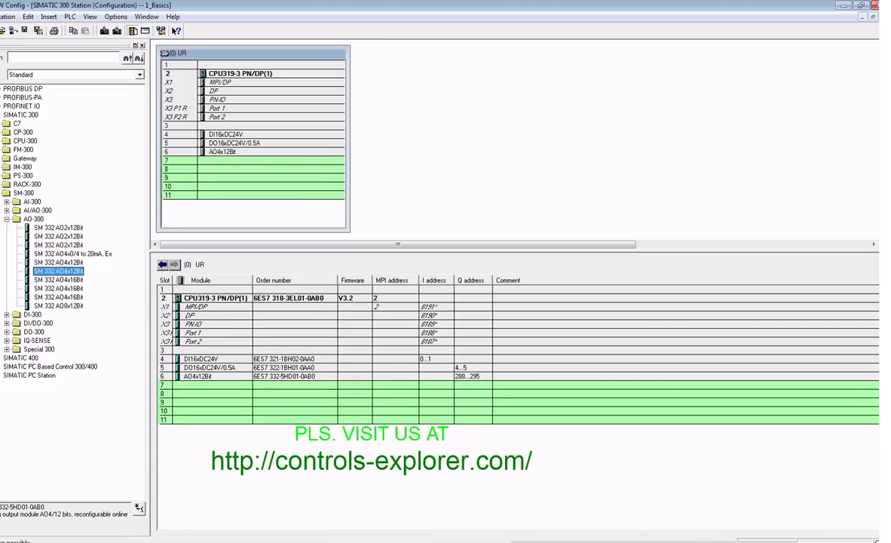
pyautogui.click(199, 377)
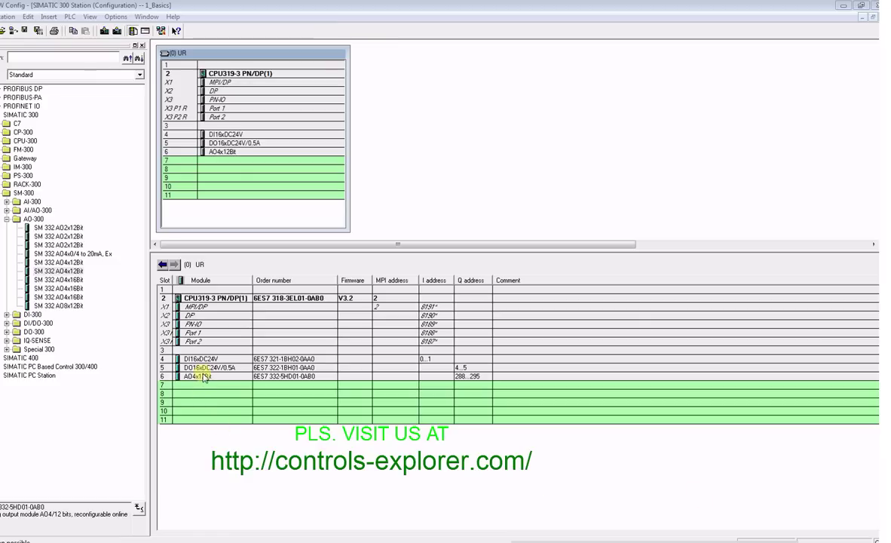
pyautogui.doubleClick(204, 383)
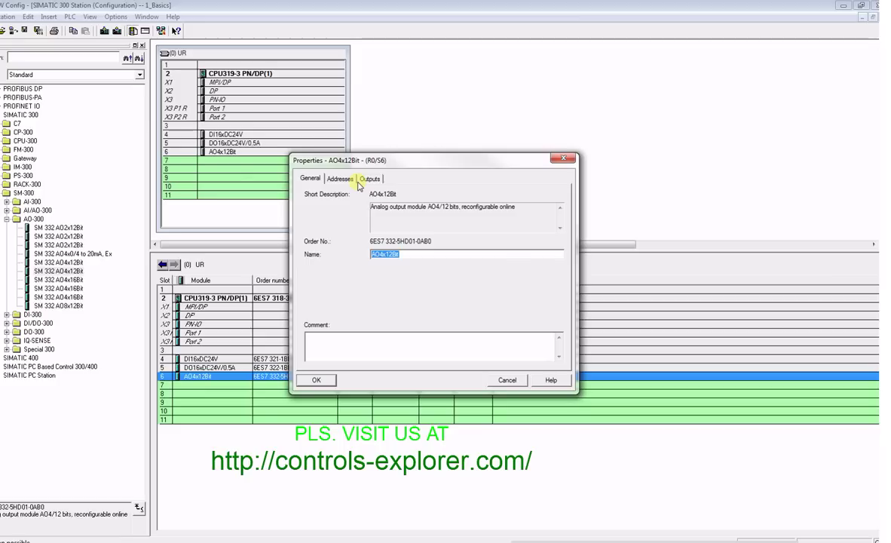
# Step: Set AO4x12Bit channels 0–3 to voltage output with a 0..10 V range and confirm
pyautogui.click(369, 179)
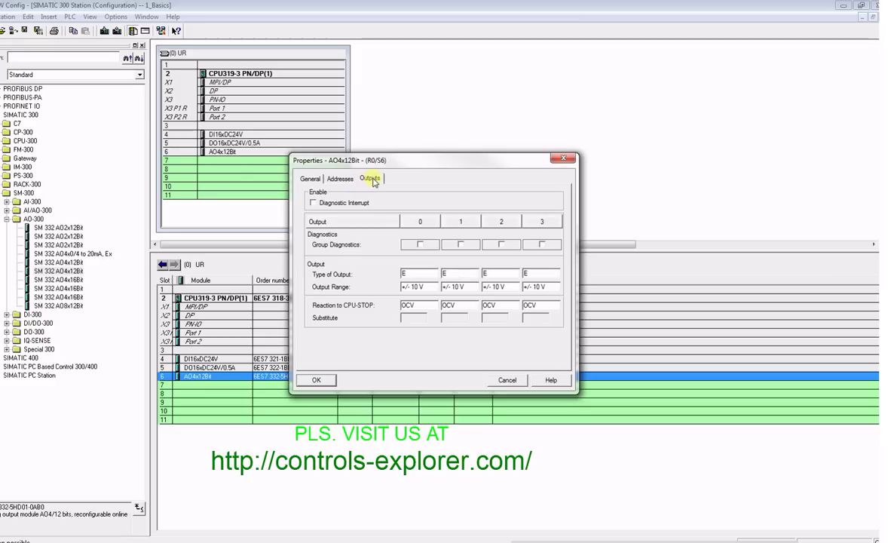
pyautogui.click(423, 274)
pyautogui.click(437, 298)
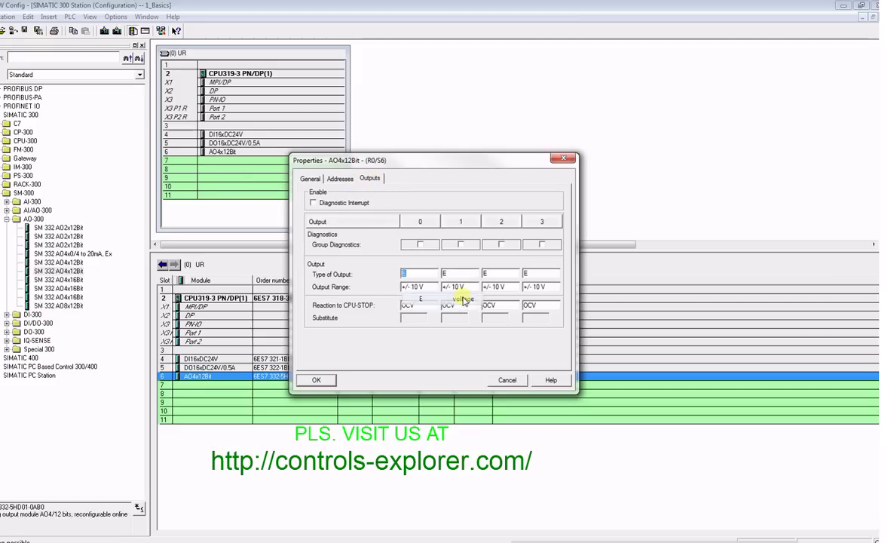
pyautogui.click(429, 288)
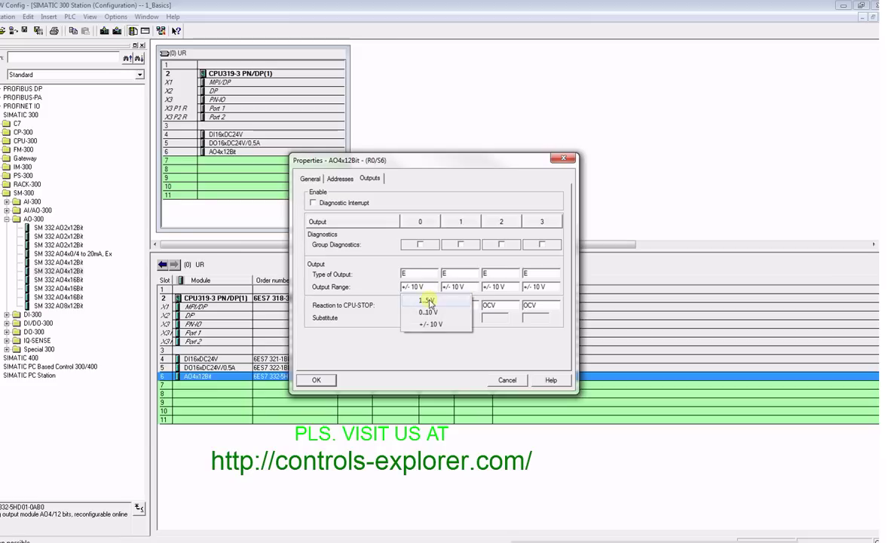
pyautogui.click(431, 310)
pyautogui.click(457, 287)
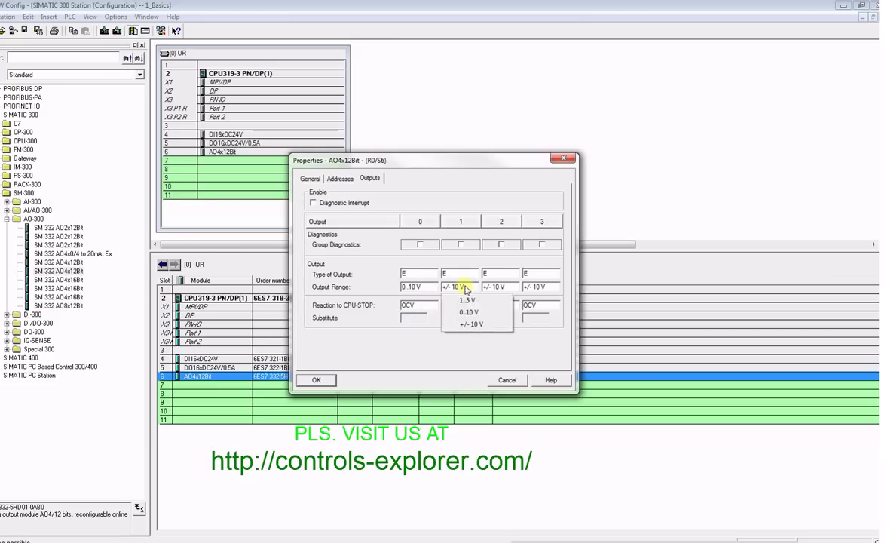
pyautogui.click(468, 311)
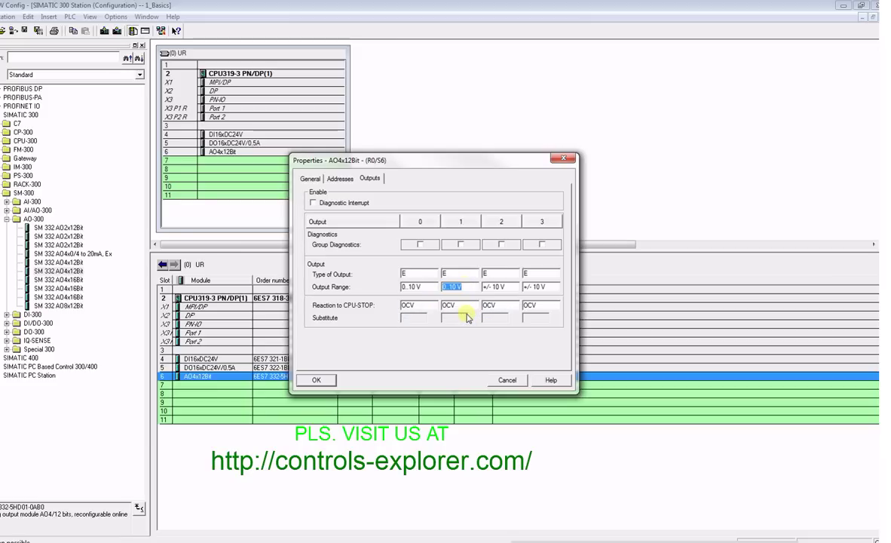
pyautogui.click(502, 287)
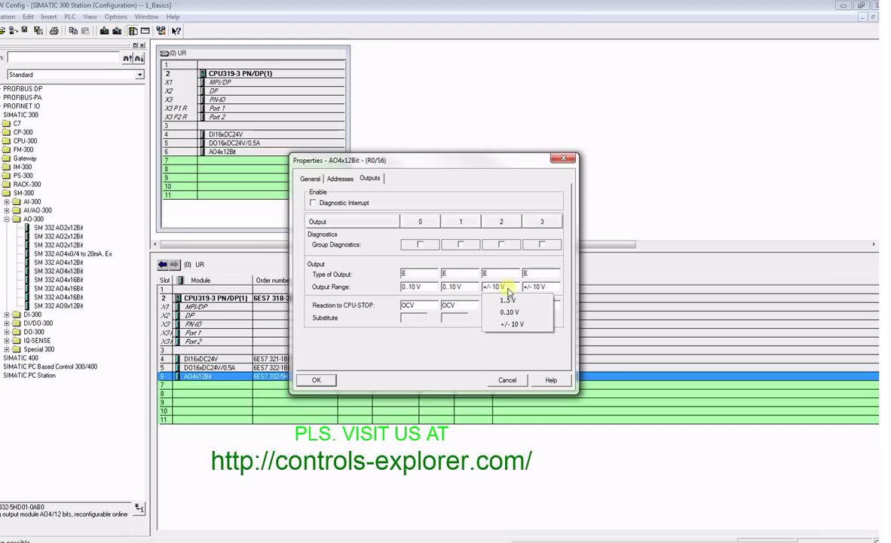
pyautogui.click(505, 312)
pyautogui.click(551, 291)
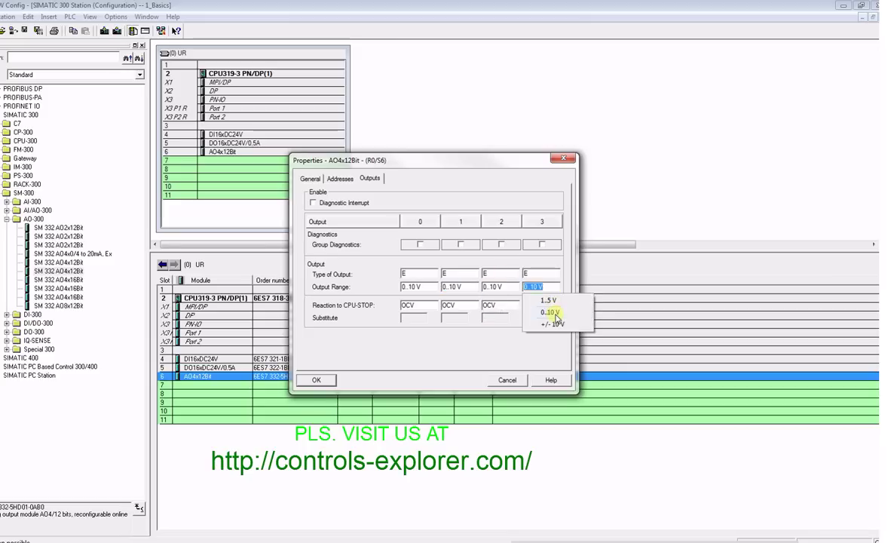
pyautogui.click(547, 309)
pyautogui.click(317, 381)
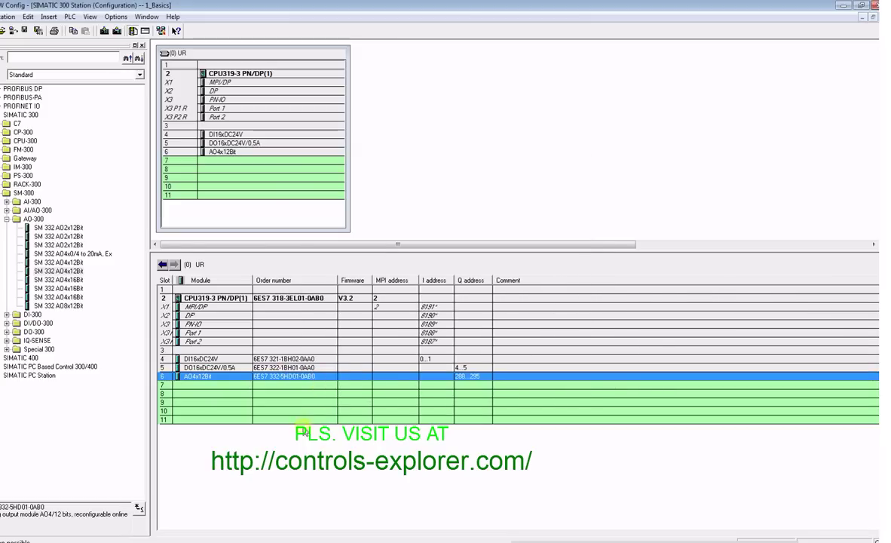
# Step: Add a PS 307 5A power supply to slot 1 and save and compile the station
pyautogui.click(37, 32)
pyautogui.click(7, 193)
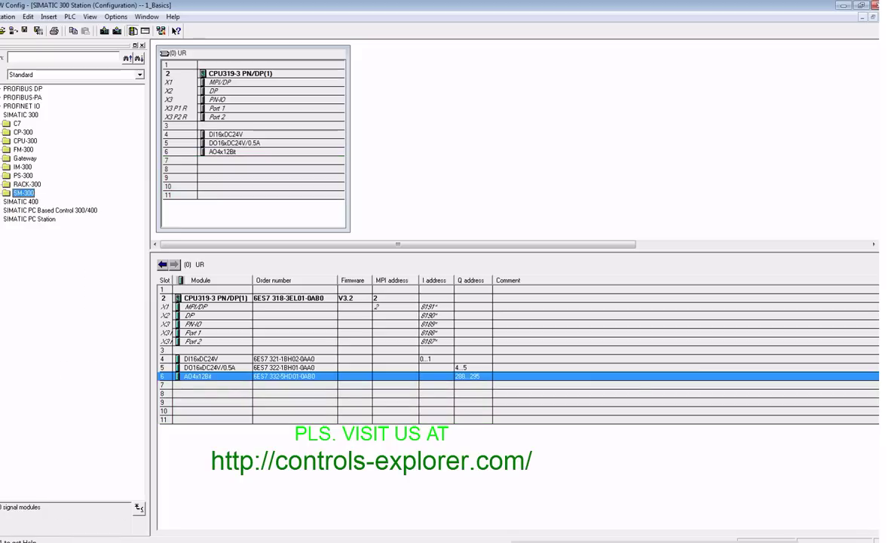
pyautogui.click(4, 174)
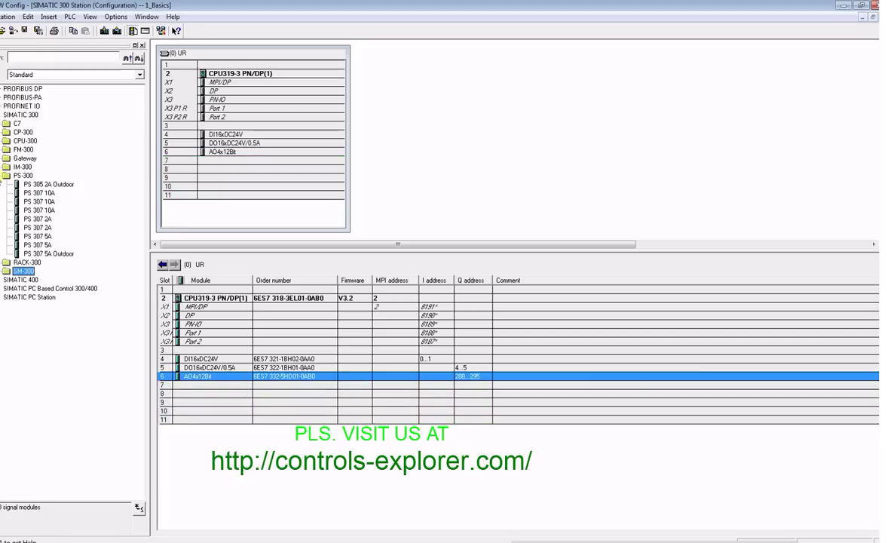
pyautogui.click(39, 238)
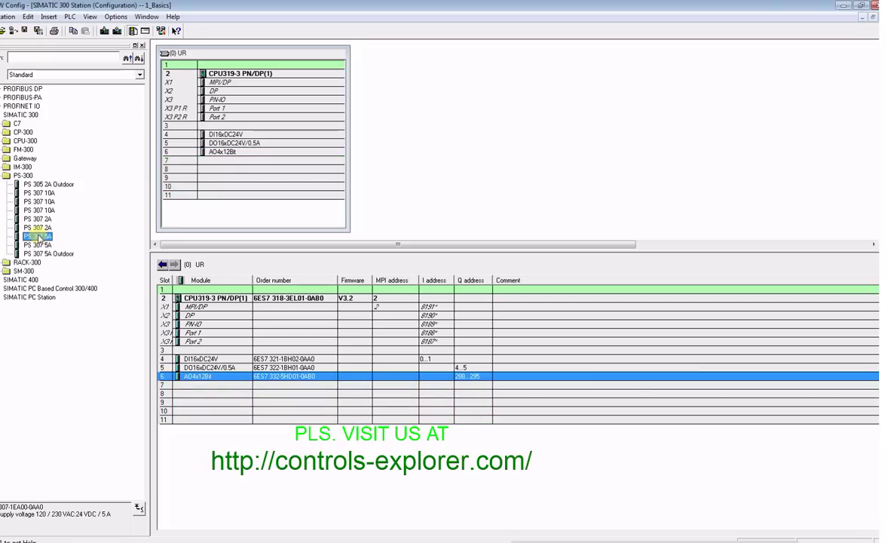
pyautogui.moveTo(39, 238); pyautogui.dragTo(195, 66)
pyautogui.click(37, 31)
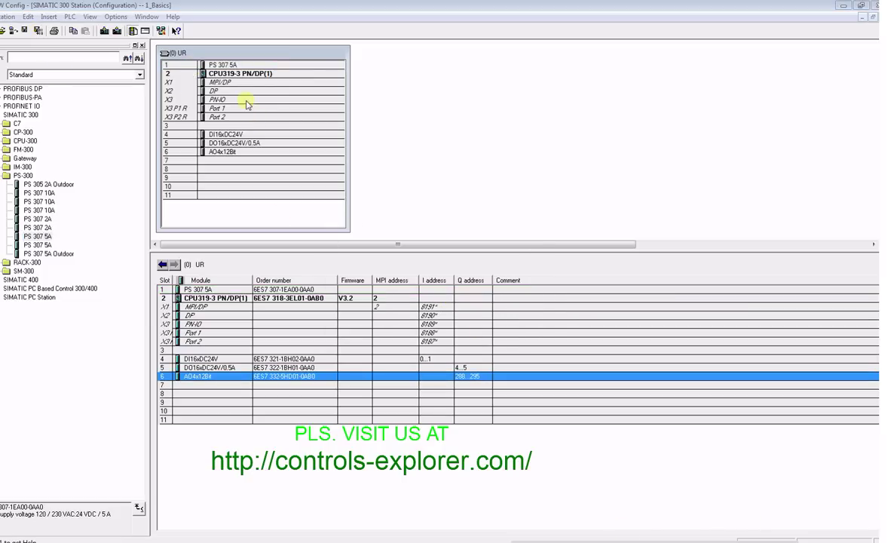
pyautogui.click(247, 100)
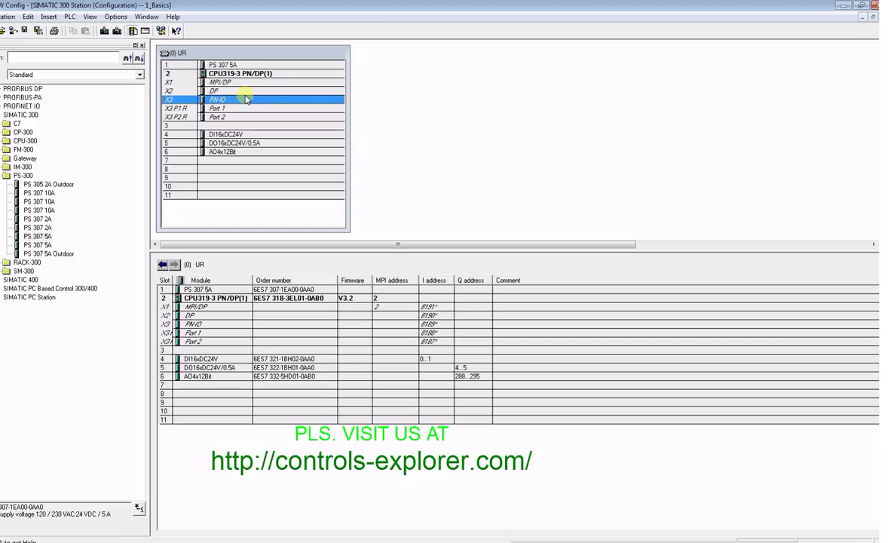
# Step: Give PN-IO interface X3 IP 192.168.1.1, mask 255.255.255.0, on a new Ethernet(1) subnet
pyautogui.doubleClick(245, 99)
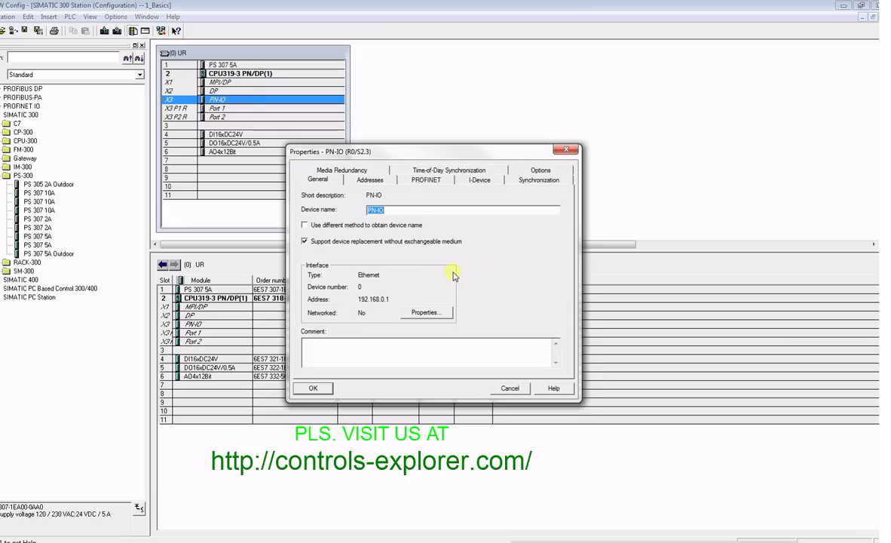
pyautogui.click(424, 312)
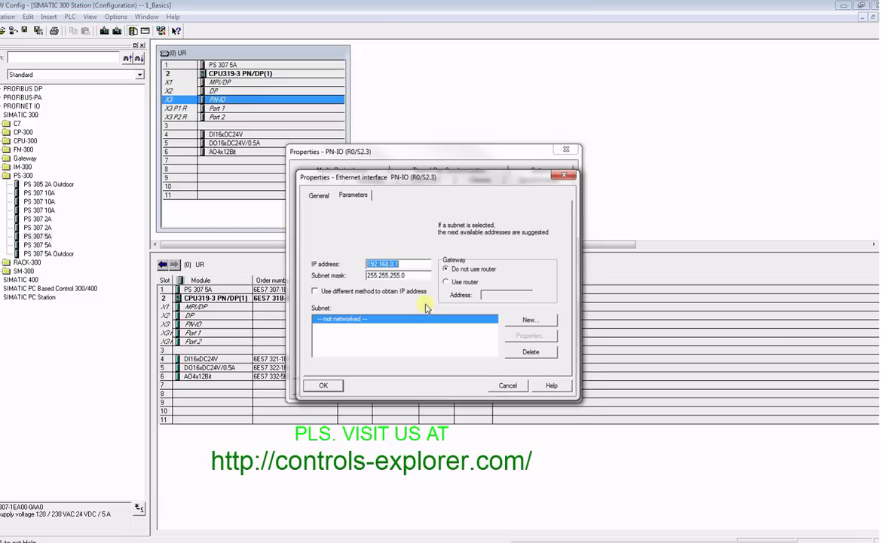
pyautogui.click(390, 265)
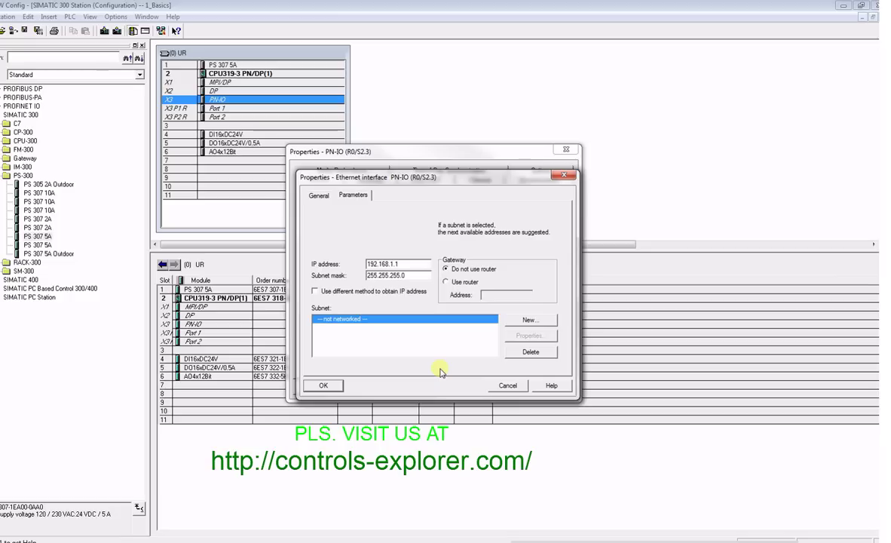
pyautogui.click(528, 321)
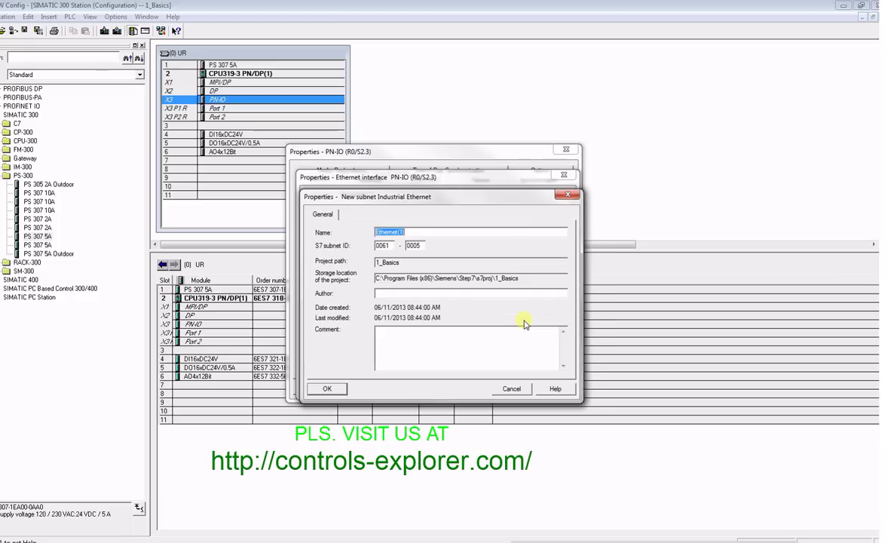
pyautogui.click(327, 388)
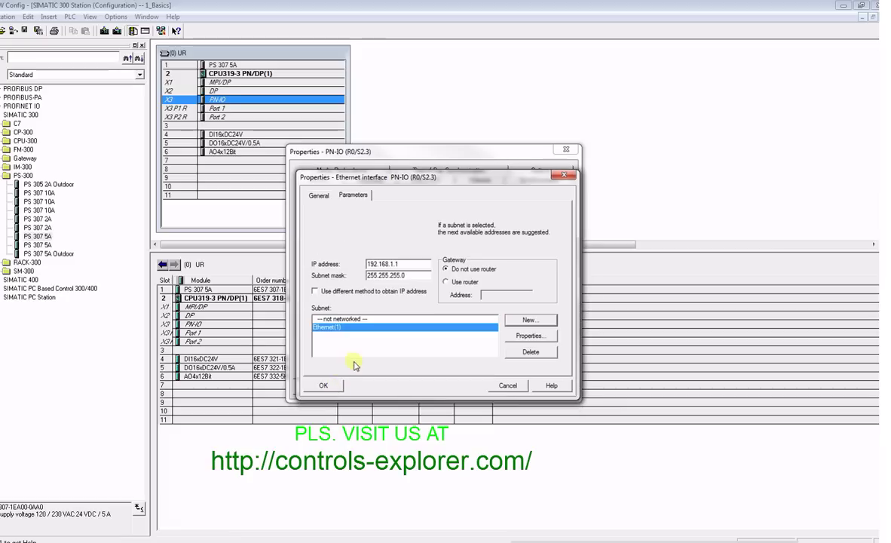
pyautogui.click(325, 386)
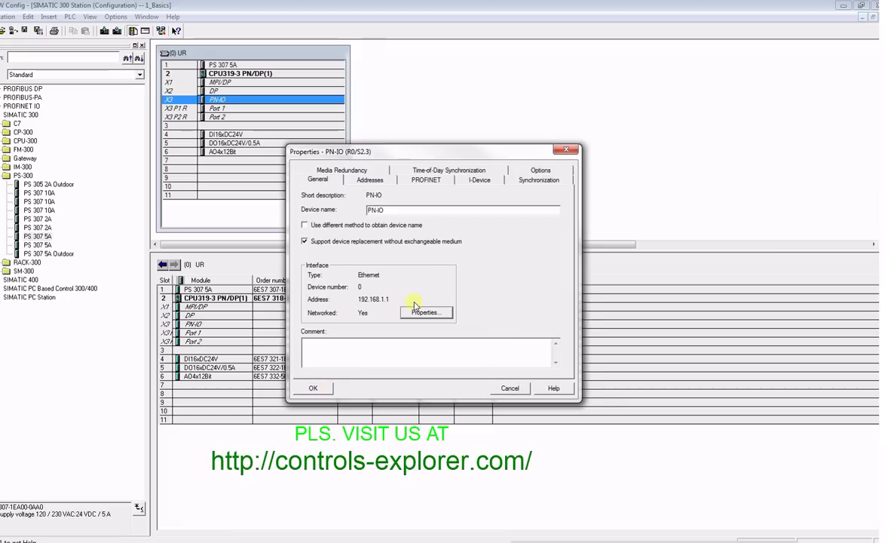
pyautogui.click(314, 389)
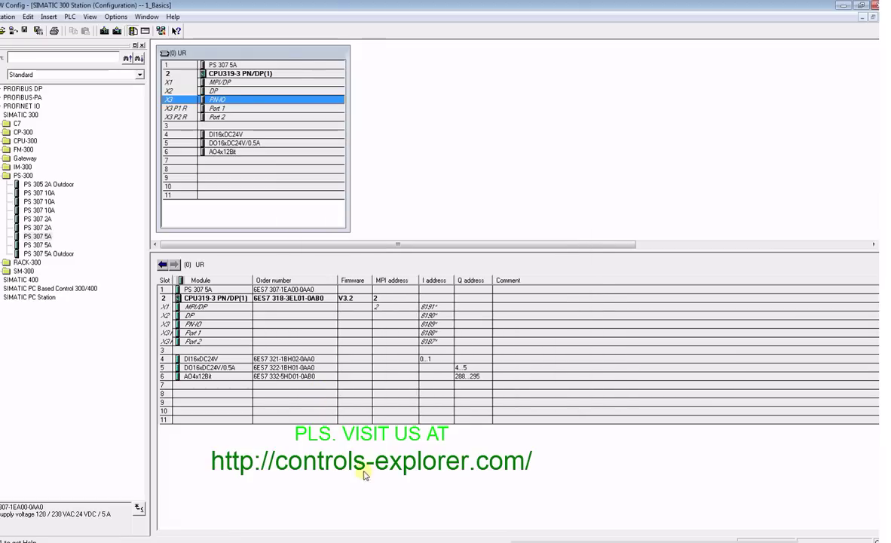
# Step: Insert PROFINET-IO-System (100) on PN-IO and attach an ET 200S IM151-3 PN ST V7.0 station
pyautogui.rightClick(285, 102)
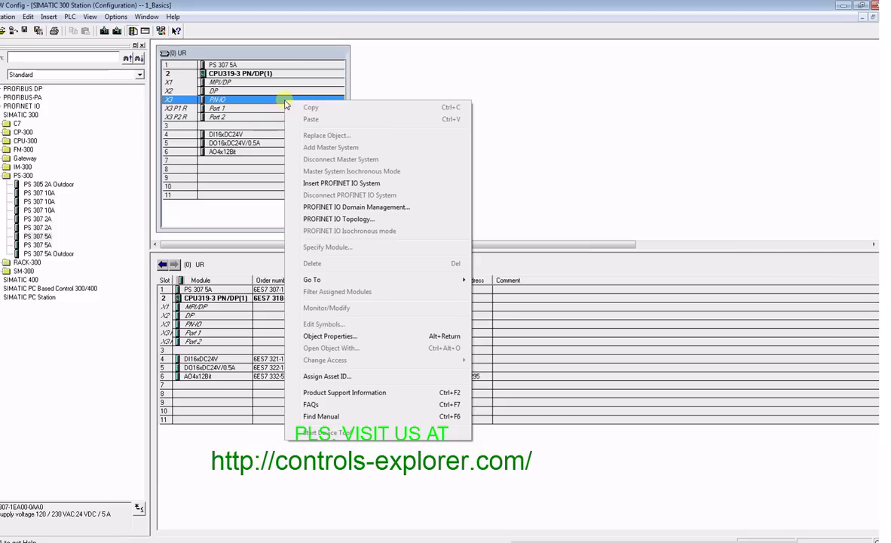
pyautogui.click(330, 182)
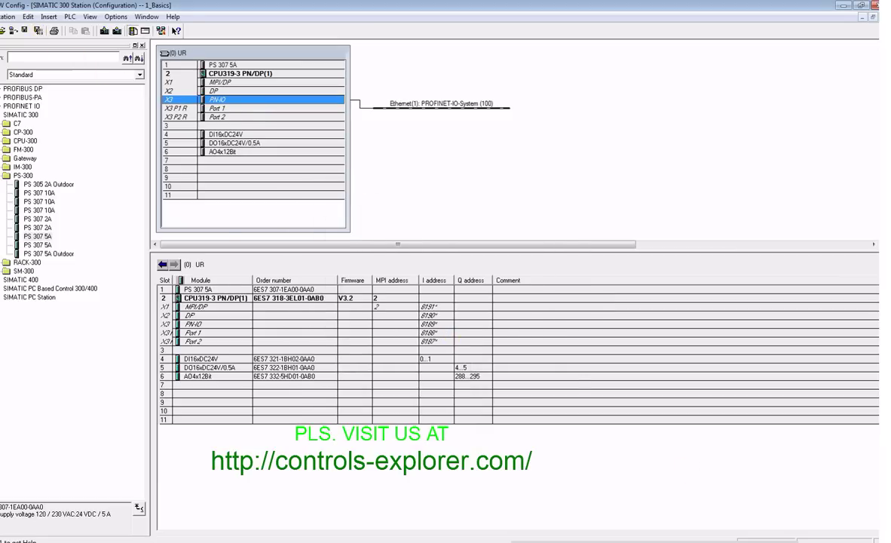
pyautogui.click(2, 177)
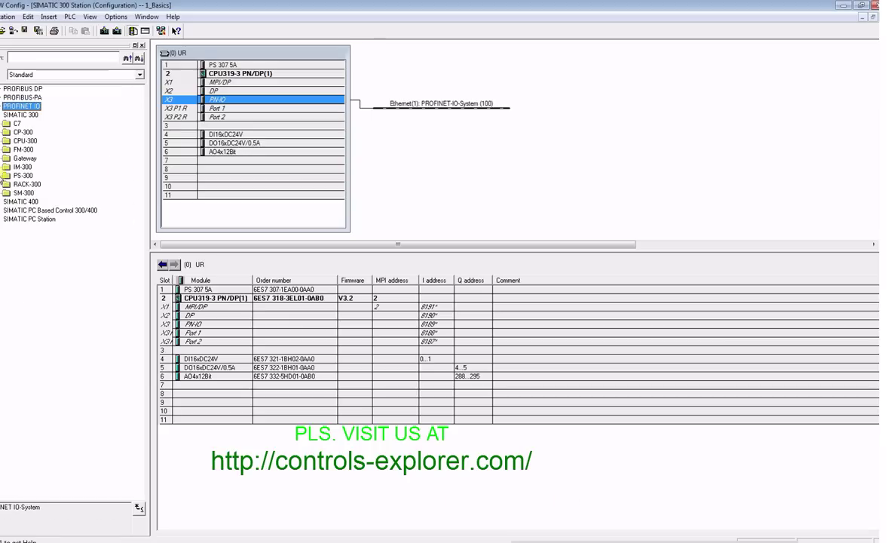
pyautogui.doubleClick(21, 106)
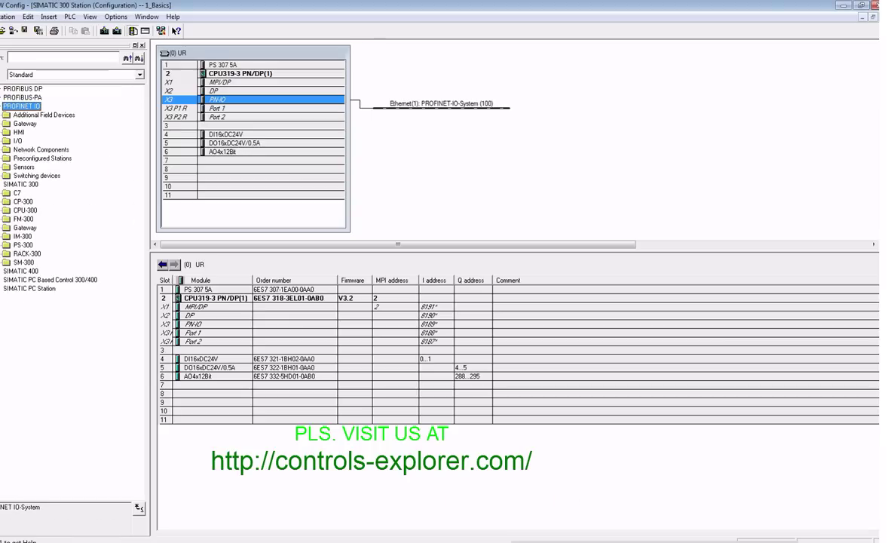
pyautogui.click(3, 140)
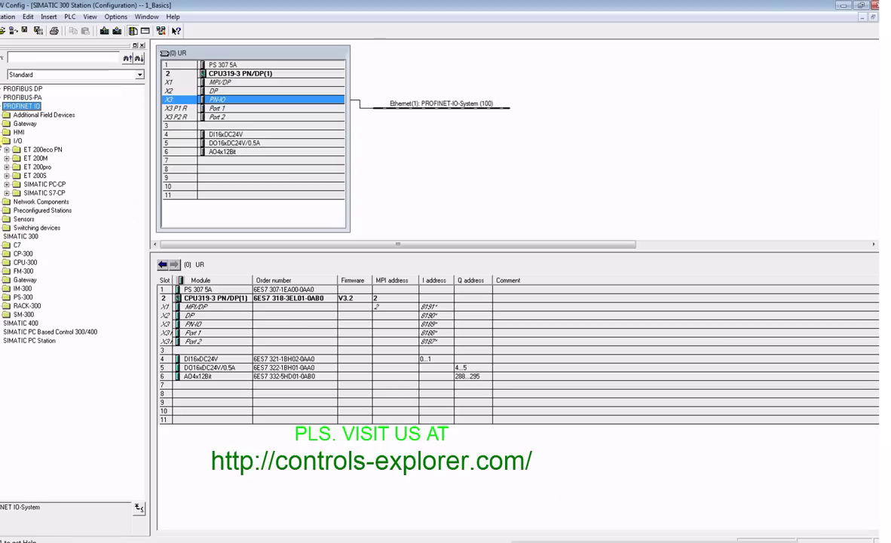
pyautogui.click(6, 175)
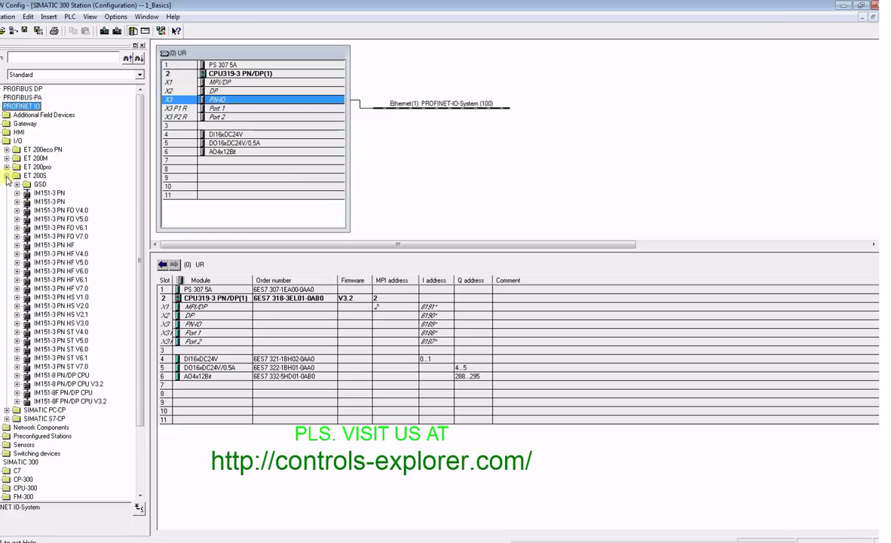
pyautogui.click(78, 367)
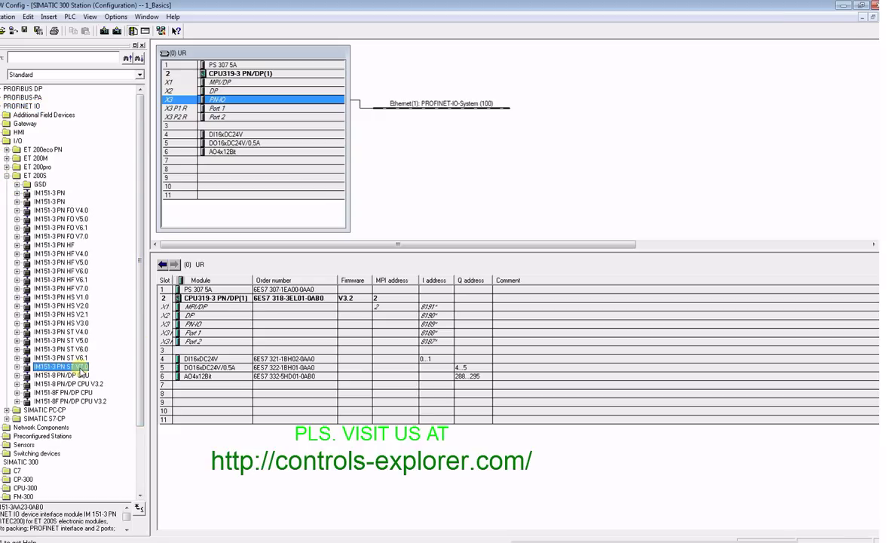
pyautogui.moveTo(78, 369); pyautogui.dragTo(446, 113)
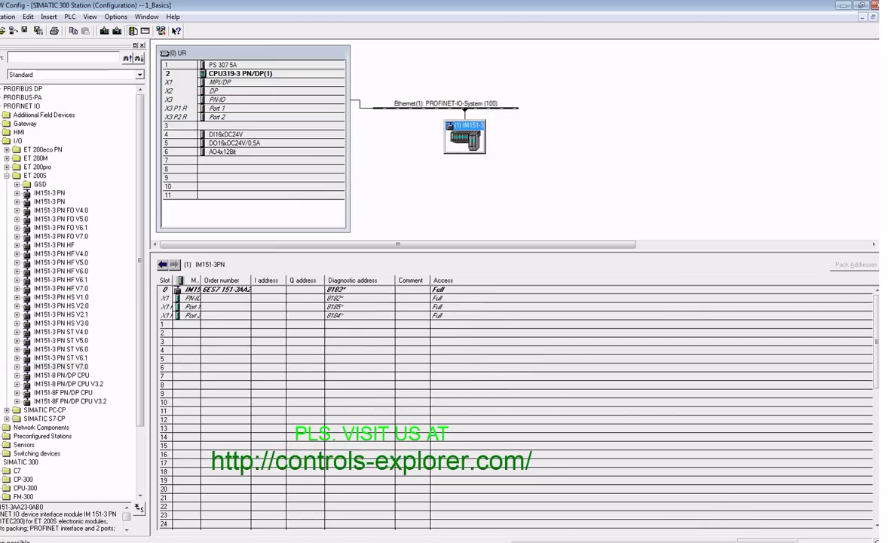
# Step: Set the IM151-3 PN device's name to MotorPower in its properties
pyautogui.doubleClick(461, 138)
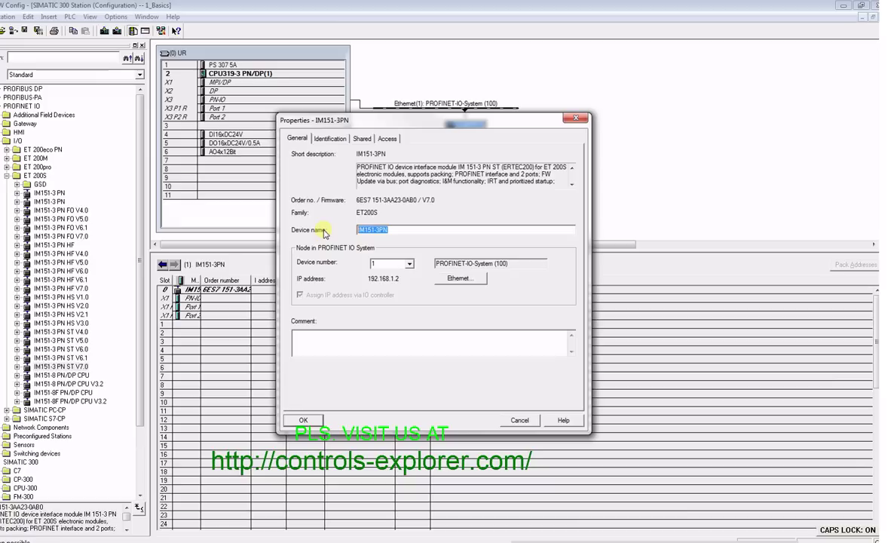
pyautogui.write('MotorPower')
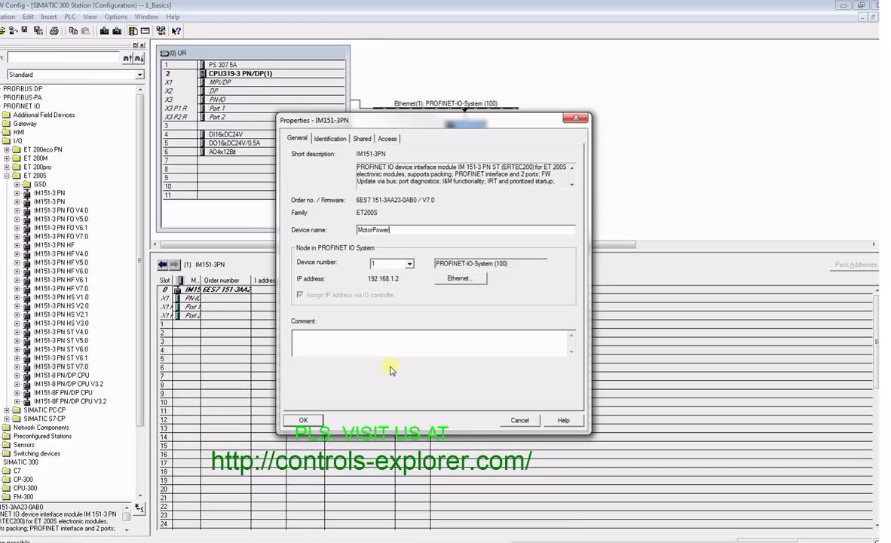
pyautogui.click(306, 420)
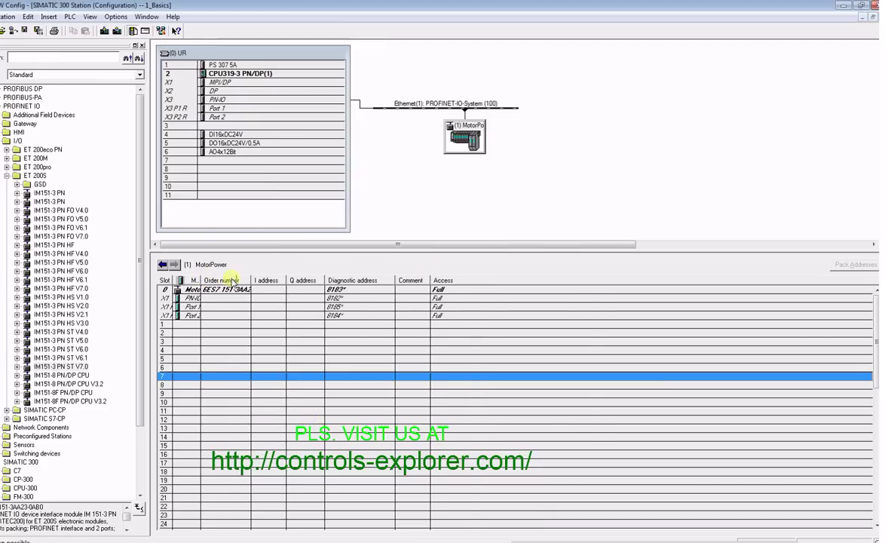
# Step: Place a PM-E DC24V power module (6ES7 138-4CA01-0AA0) into slot 1 of MotorPower
pyautogui.moveTo(200, 280); pyautogui.dragTo(240, 281)
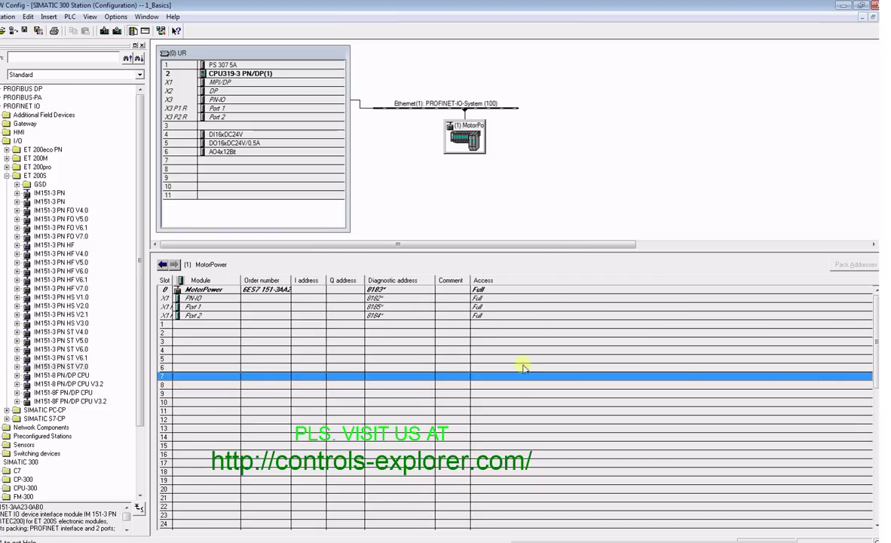
pyautogui.scroll(-2, 68, 293)
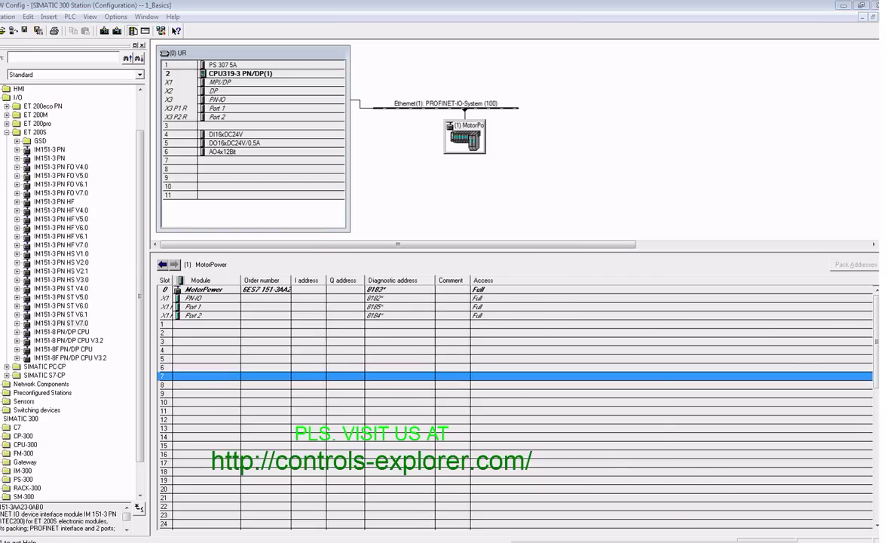
pyautogui.click(472, 145)
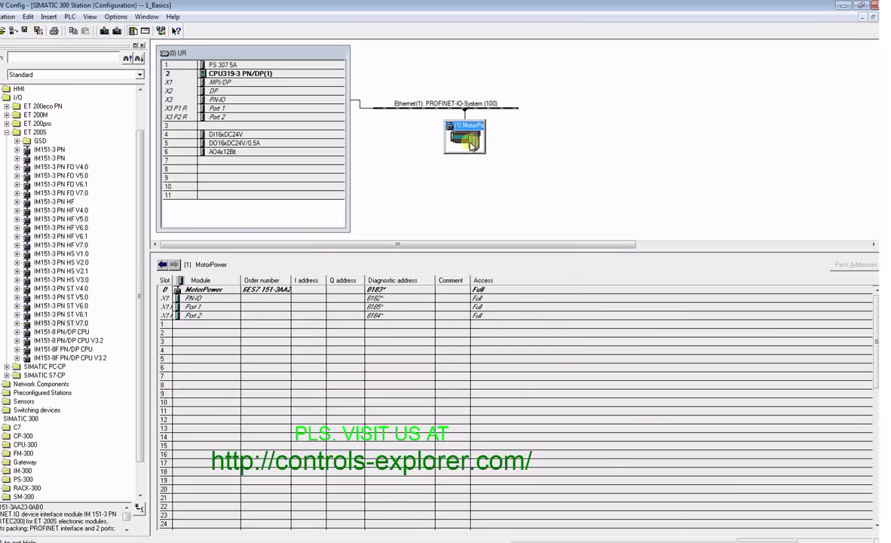
pyautogui.click(61, 323)
pyautogui.click(16, 323)
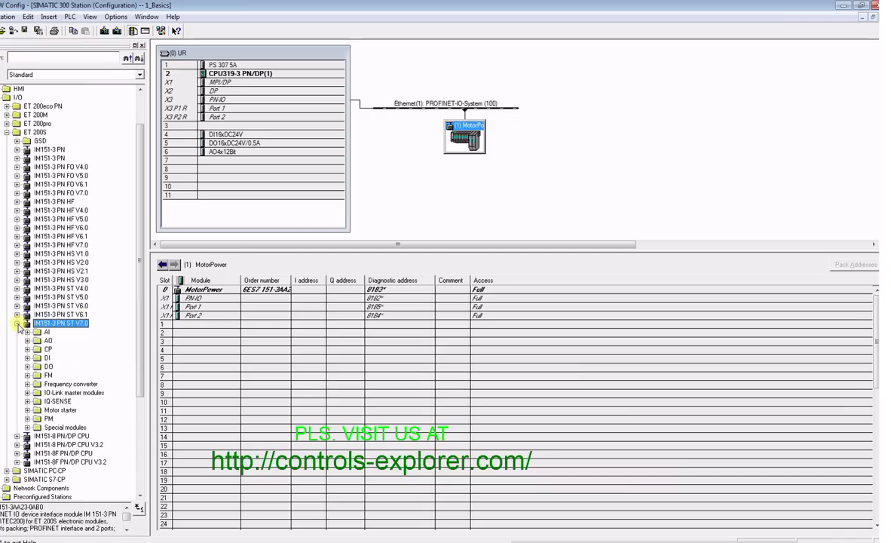
pyautogui.click(28, 419)
pyautogui.click(71, 470)
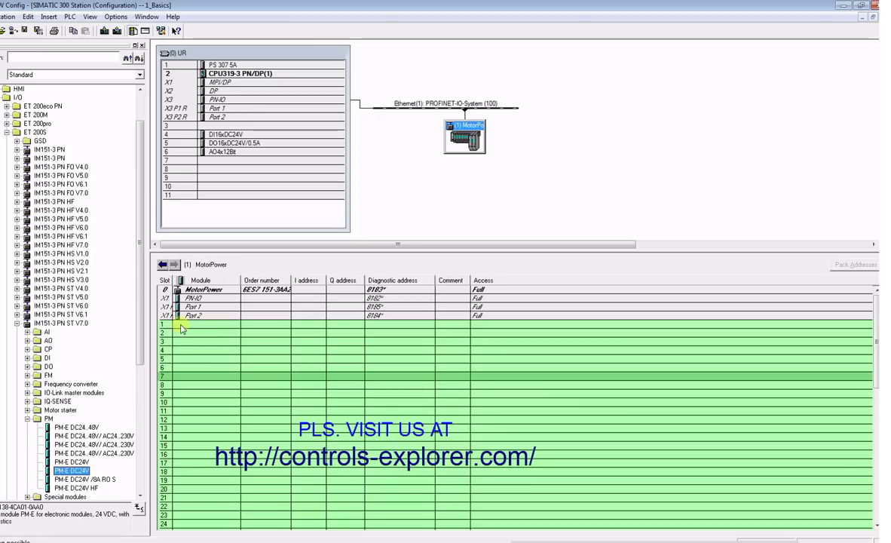
pyautogui.moveTo(180, 327); pyautogui.dragTo(181, 326)
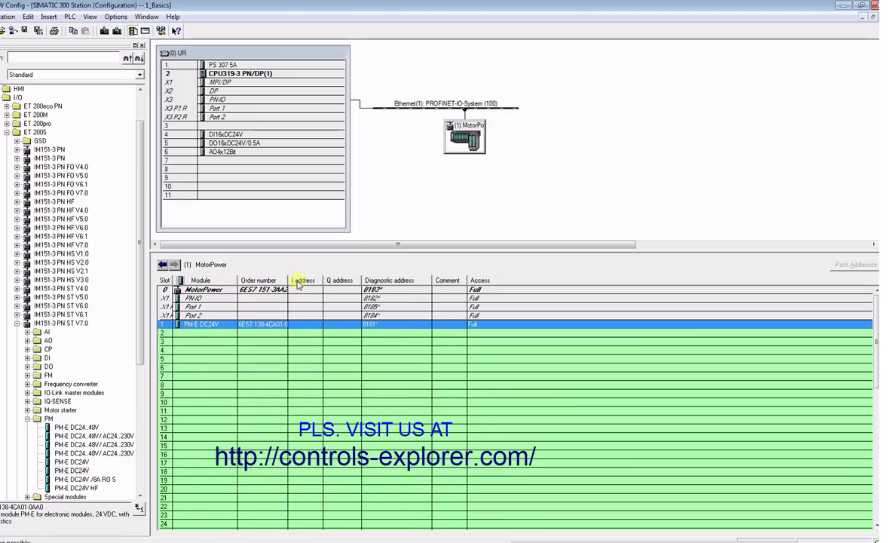
pyautogui.moveTo(289, 281); pyautogui.dragTo(315, 281)
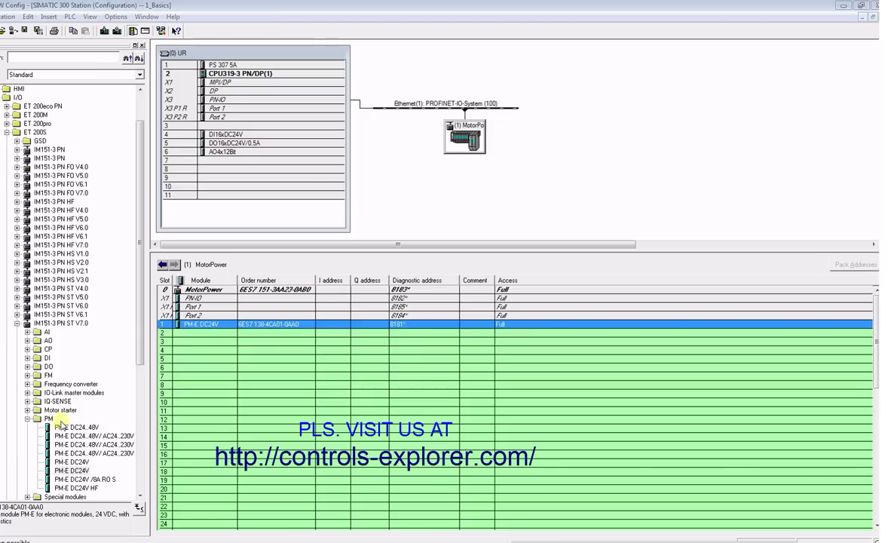
pyautogui.click(27, 418)
pyautogui.click(27, 358)
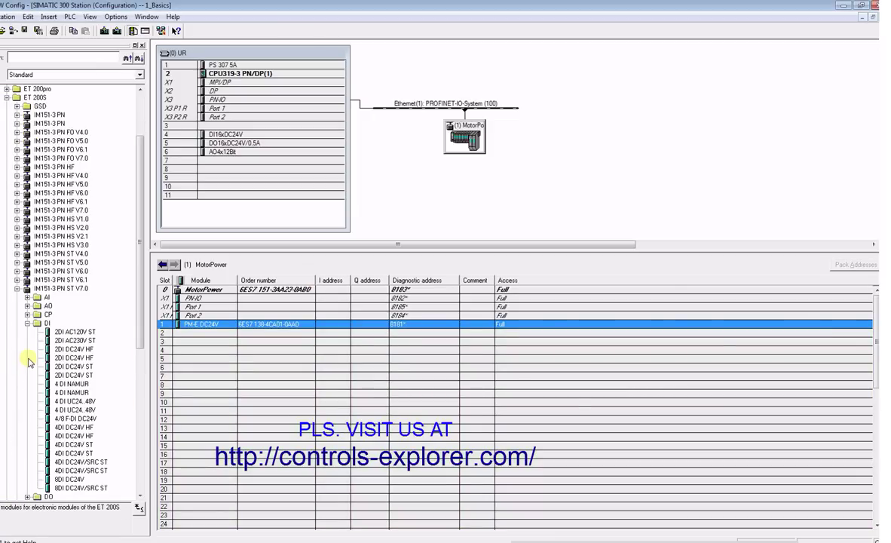
# Step: Place the 8DI DC24V module in slot 2 and the 4DO DC24V/0.5A ST in slot 3
pyautogui.click(70, 480)
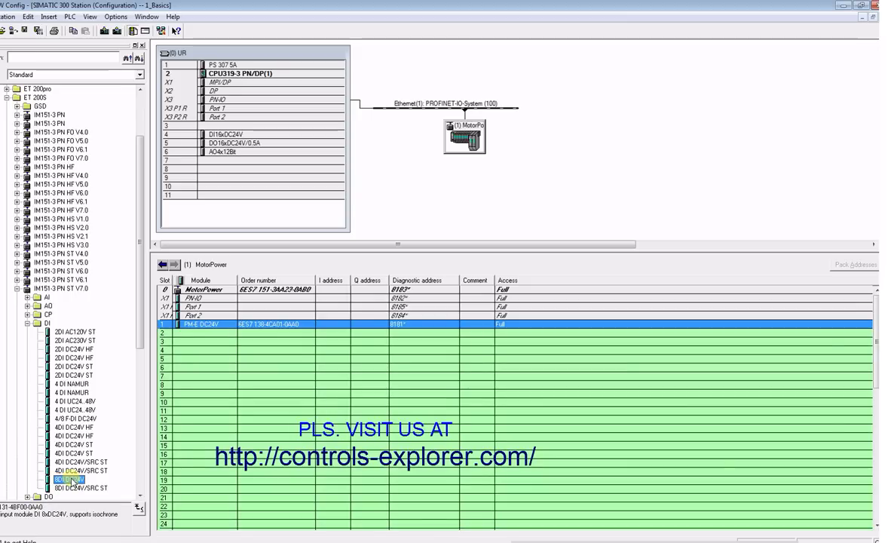
pyautogui.moveTo(69, 480); pyautogui.dragTo(185, 338)
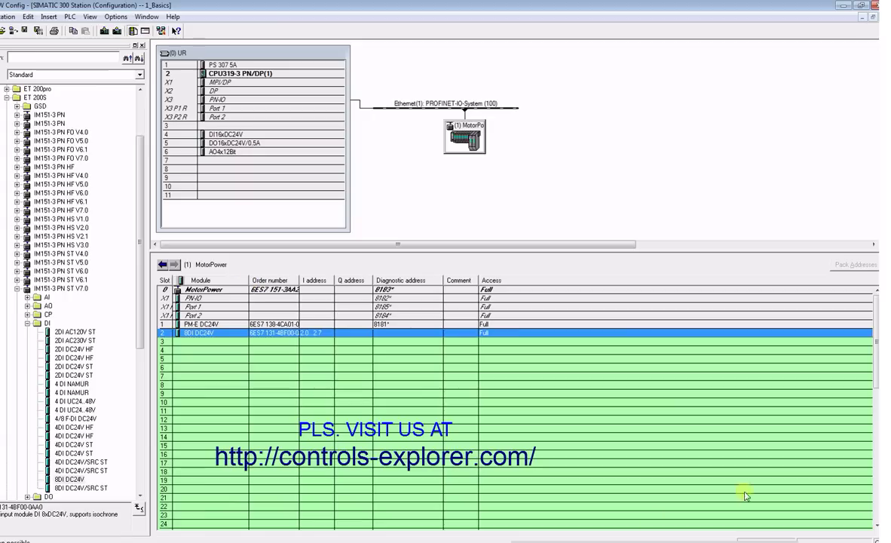
pyautogui.click(27, 324)
pyautogui.click(28, 331)
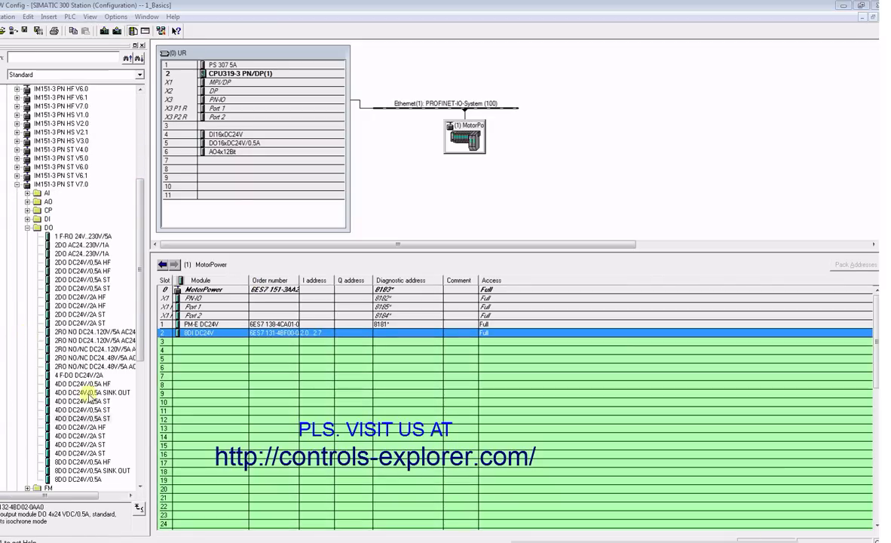
pyautogui.click(79, 418)
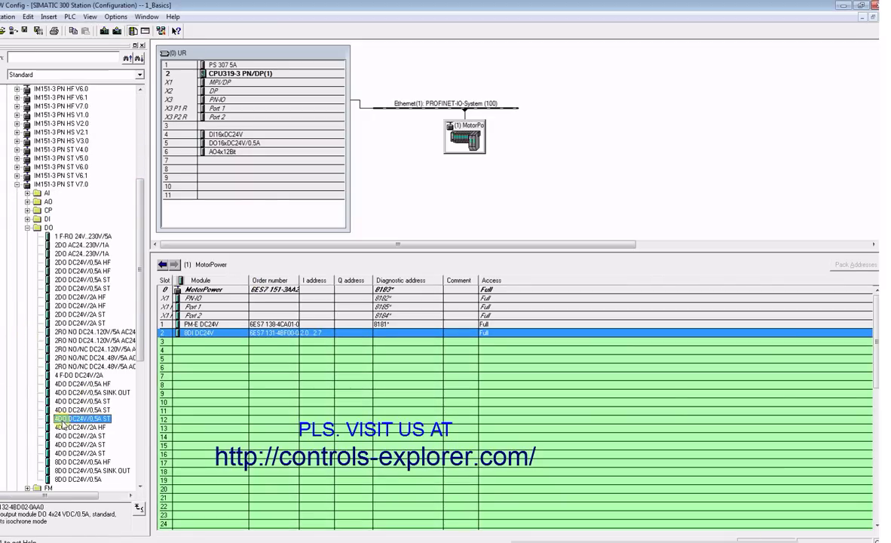
pyautogui.moveTo(58, 422); pyautogui.dragTo(183, 343)
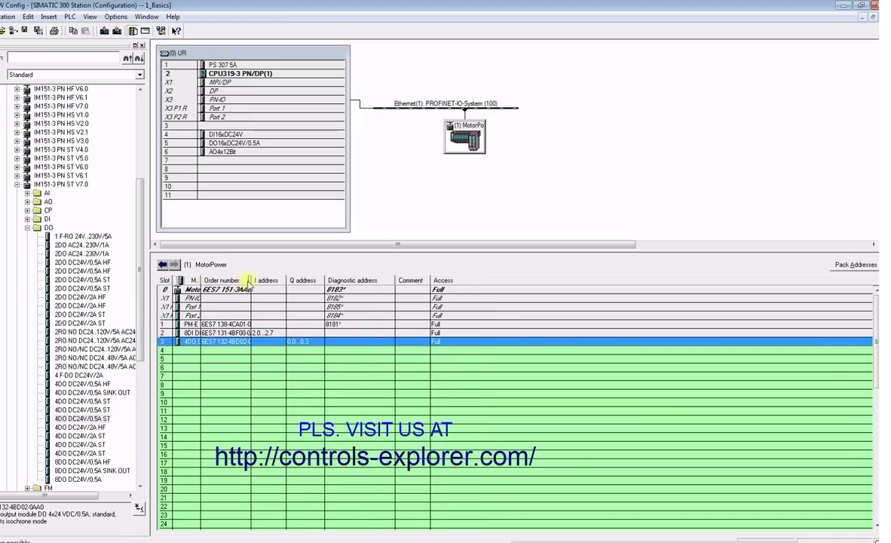
# Step: Add 2AI I 4WIRE ST analog input modules to slots 4 and 5, widening the Module and Order number columns
pyautogui.moveTo(201, 280); pyautogui.dragTo(249, 280)
pyautogui.doubleClick(299, 280)
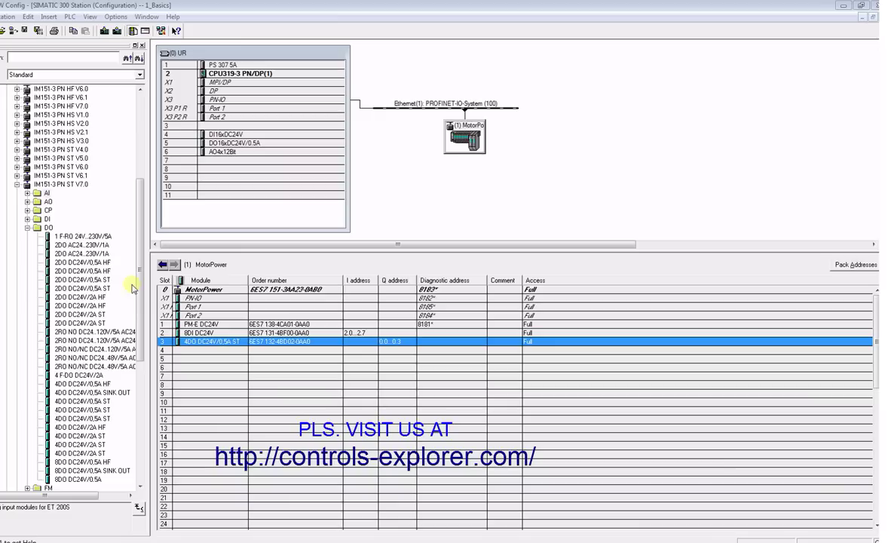
pyautogui.click(28, 227)
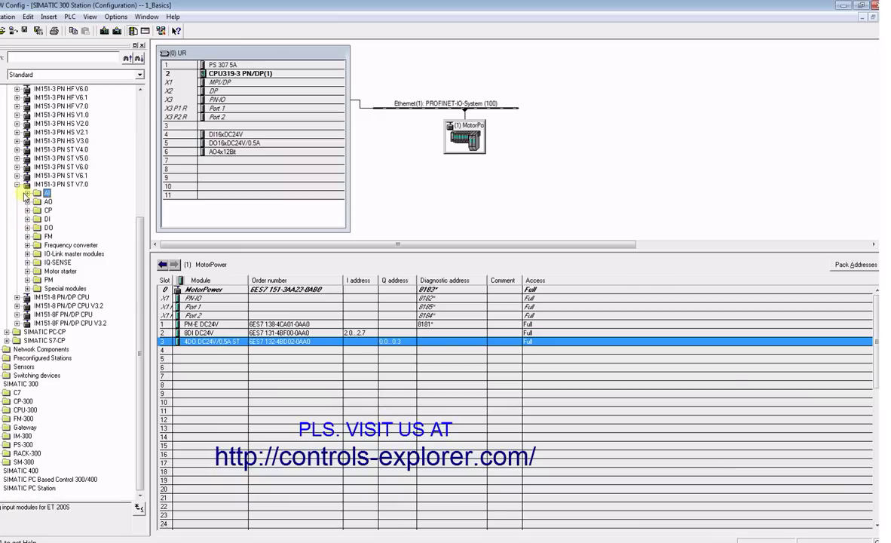
pyautogui.click(26, 193)
pyautogui.click(80, 315)
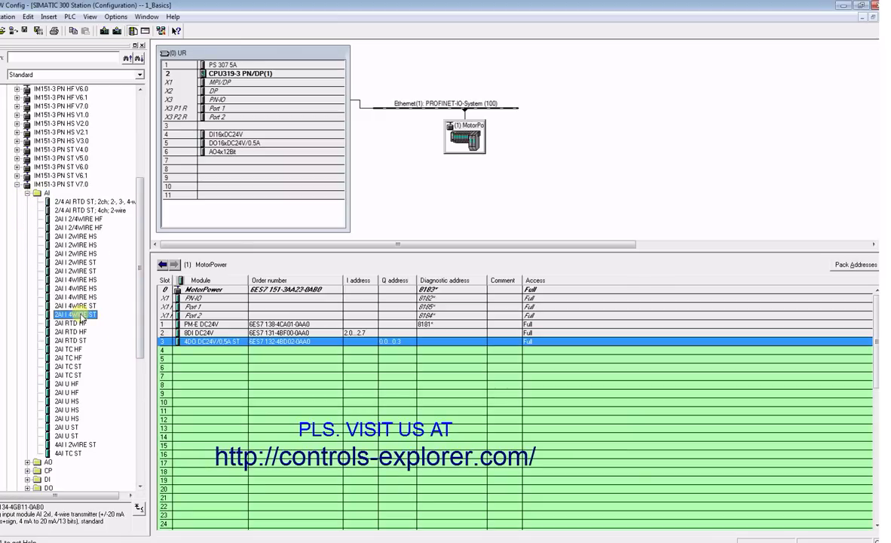
pyautogui.moveTo(80, 317); pyautogui.dragTo(185, 356)
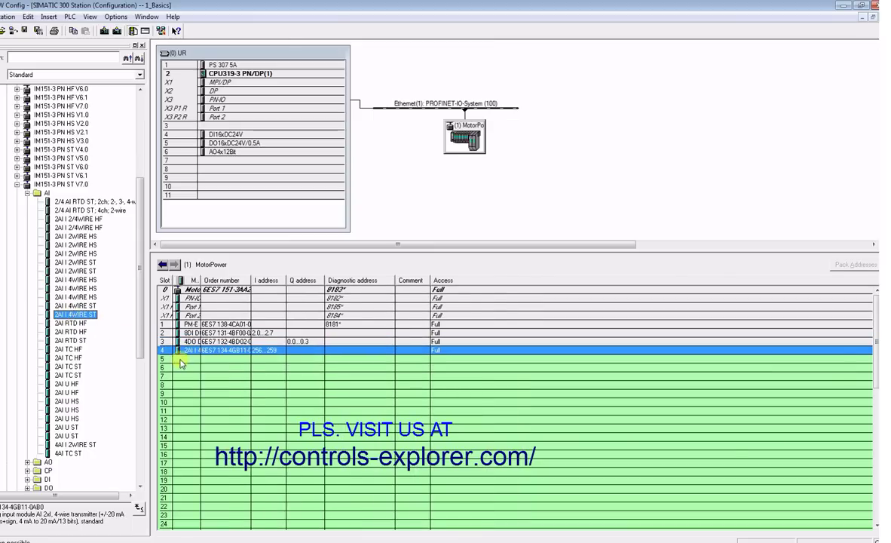
pyautogui.doubleClick(183, 360)
pyautogui.moveTo(201, 279); pyautogui.dragTo(333, 280)
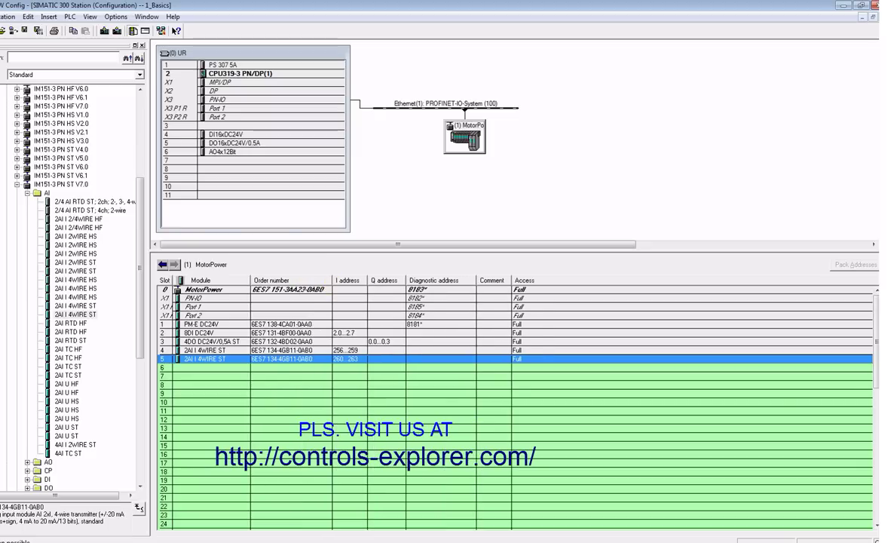
# Step: Keep both channels of slot 4's 2AI module at current 4..20 mA and accept its properties
pyautogui.doubleClick(216, 351)
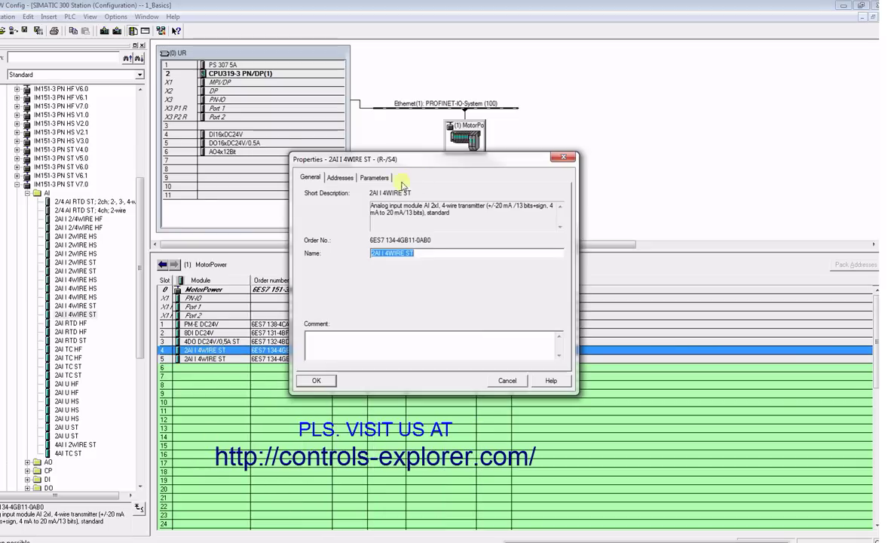
pyautogui.click(375, 177)
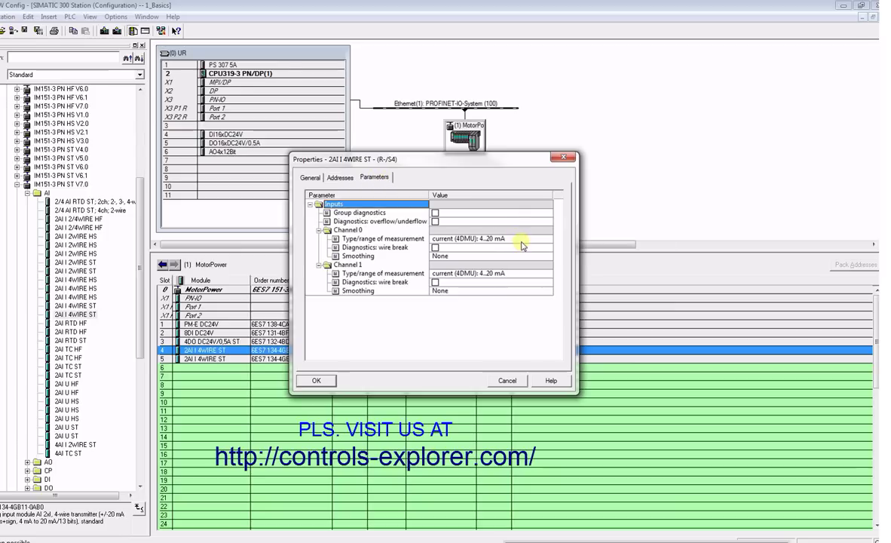
pyautogui.click(522, 244)
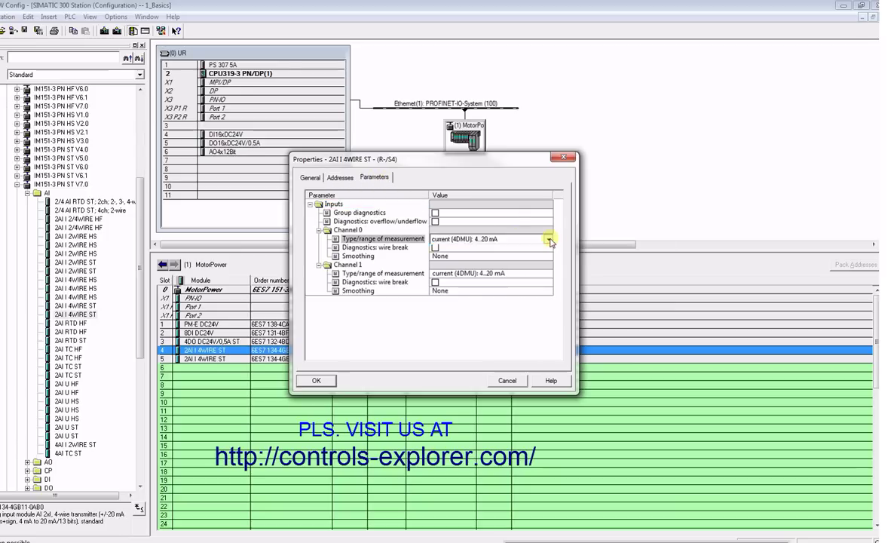
pyautogui.click(550, 239)
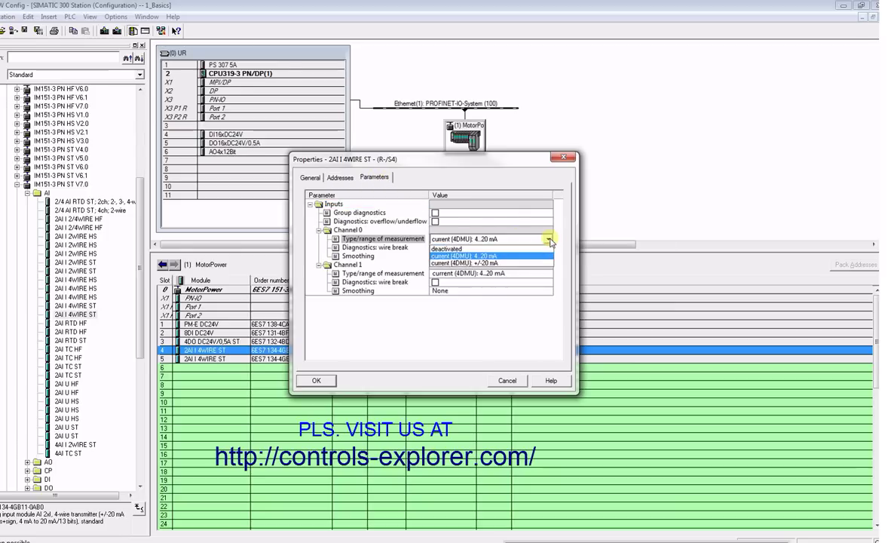
pyautogui.click(461, 240)
pyautogui.click(538, 275)
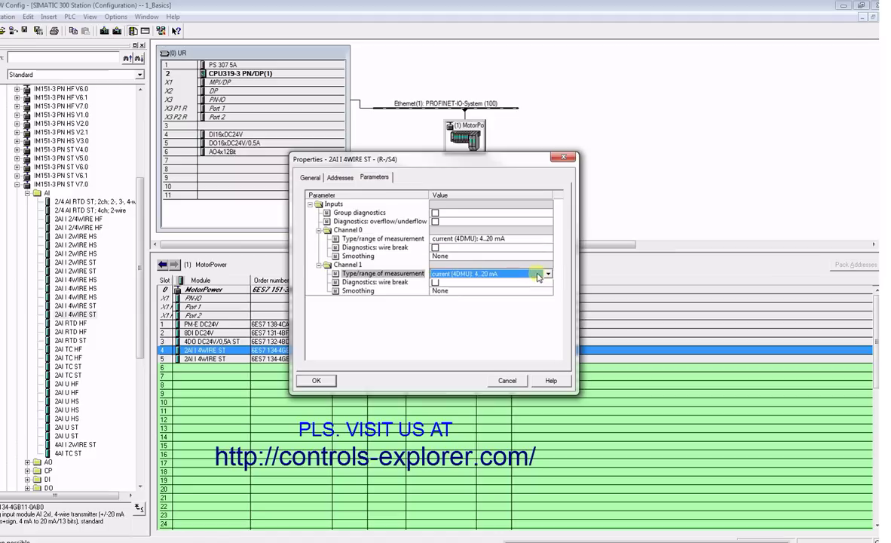
pyautogui.click(538, 275)
pyautogui.click(520, 289)
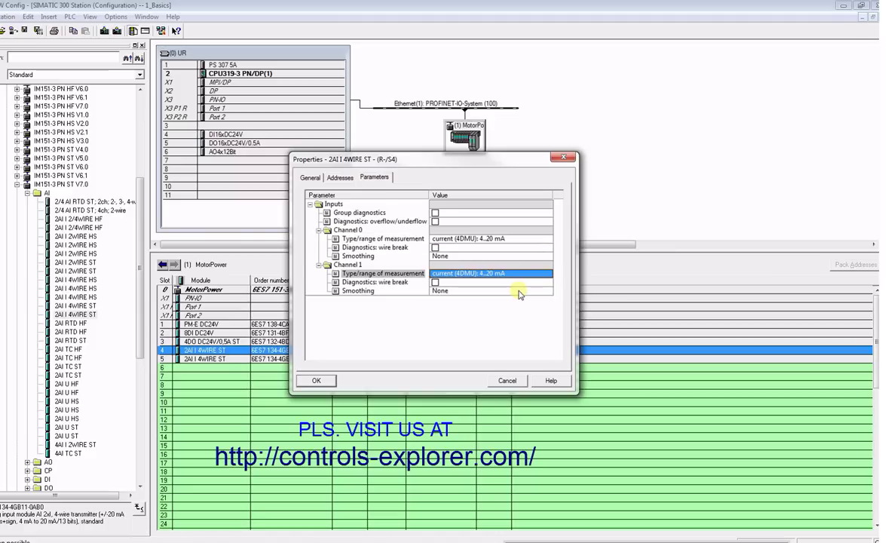
pyautogui.click(338, 177)
pyautogui.click(311, 177)
pyautogui.click(374, 176)
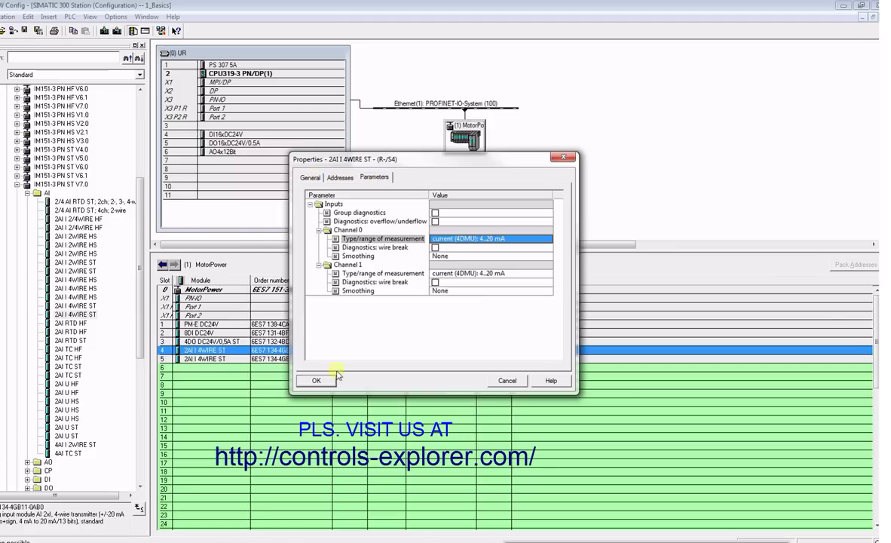
pyautogui.click(316, 380)
# Step: Bring up slot 5's 2AI I 4WIRE ST parameters and check channel 0 and 1 measurement settings
pyautogui.doubleClick(218, 360)
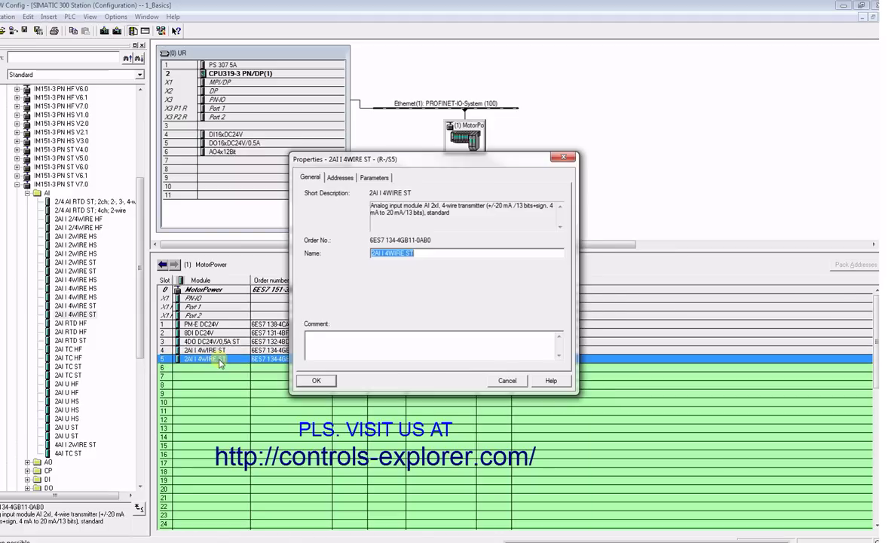
pyautogui.click(373, 177)
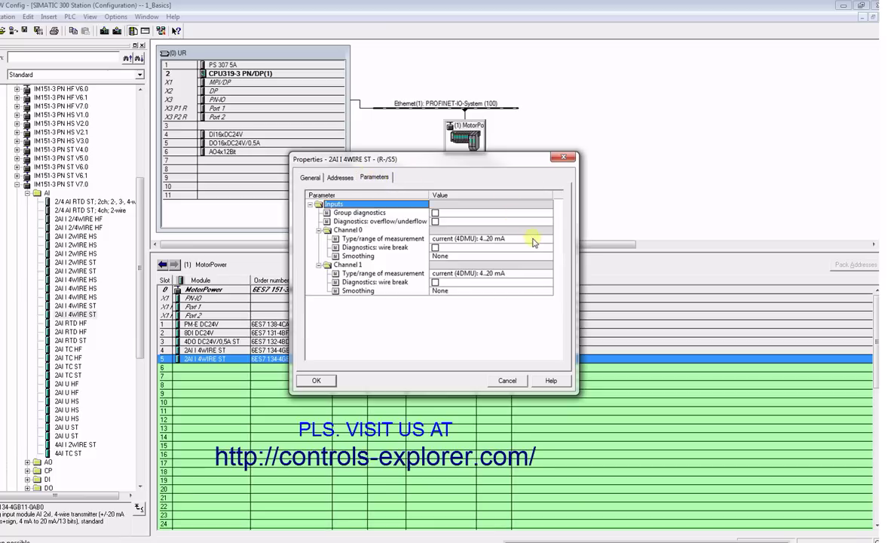
pyautogui.click(533, 241)
pyautogui.click(547, 276)
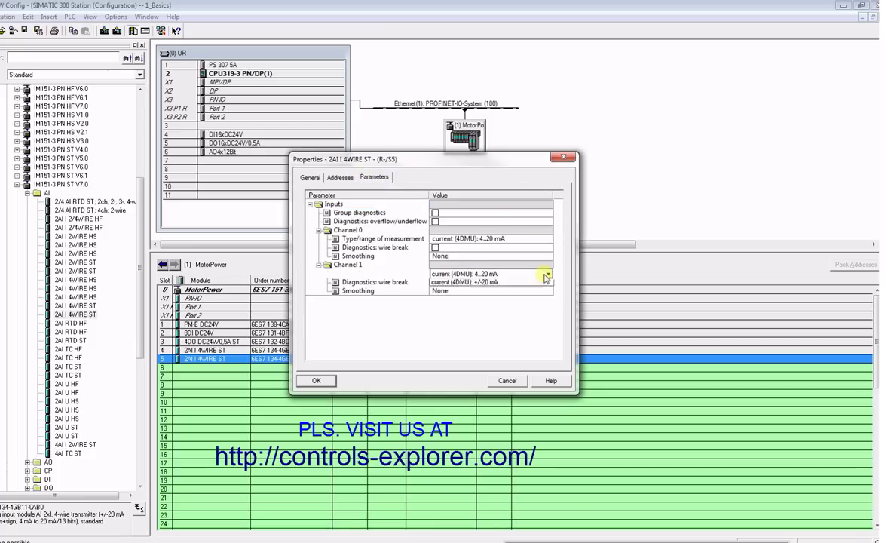